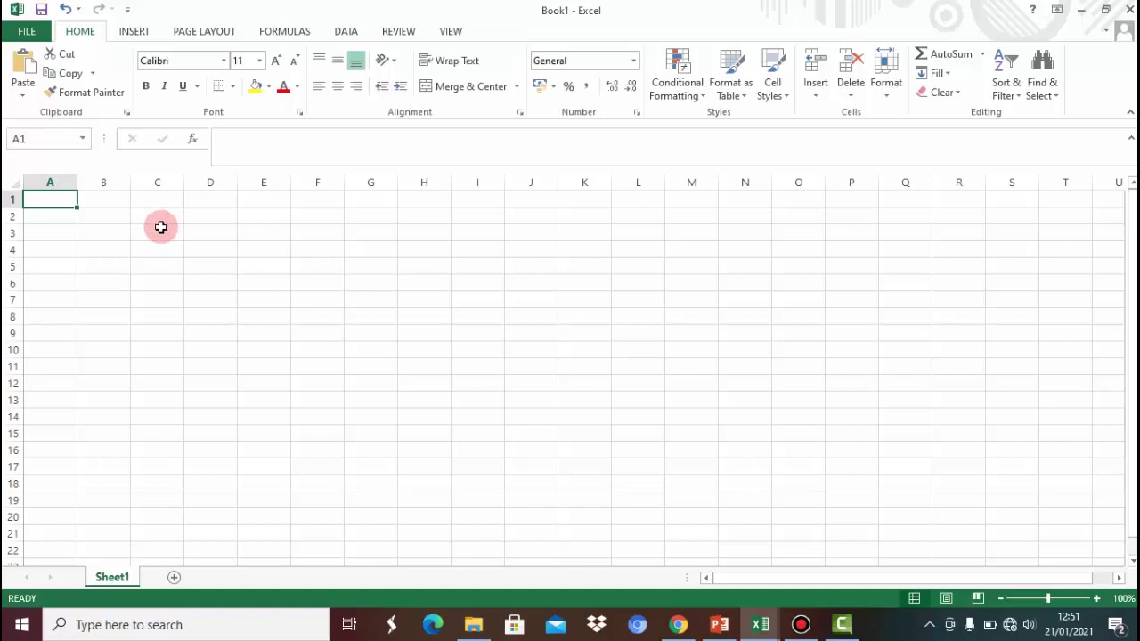
Enter the title NOTA PENJUALAN in cell C3.
left_click(159, 232)
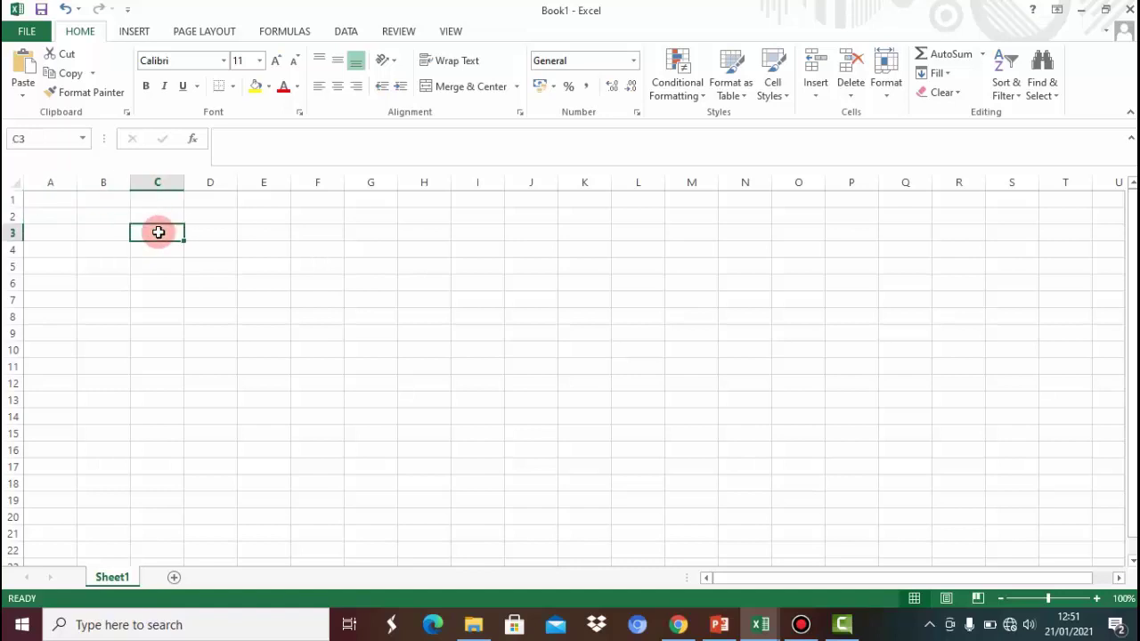
type("Nota")
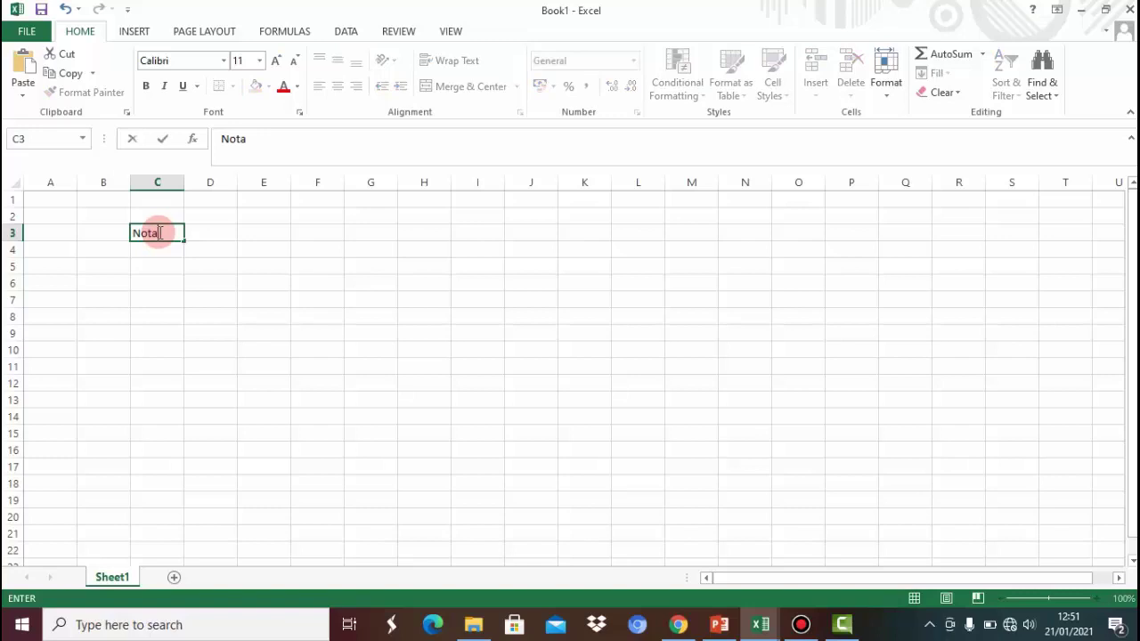
key("BackSpace")
key("BackSpace")
key("BackSpace")
type("OTA PENJUALAN")
key("Return")
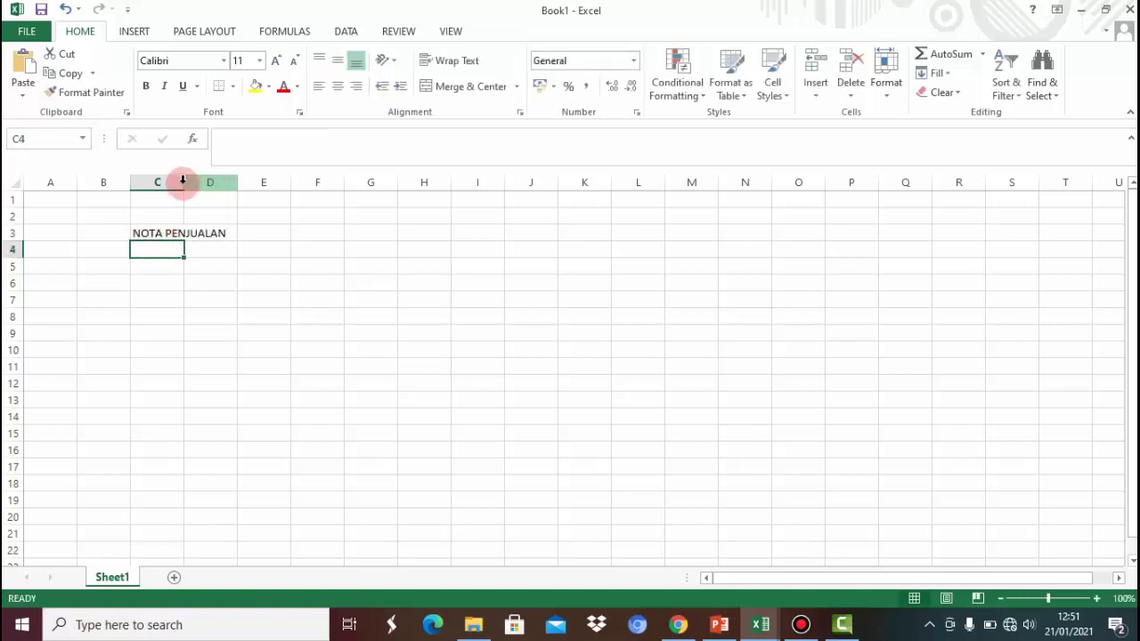
Enter headers No, Nama Barang and Harga Satuan in A4:C4, widening column B.
left_click(66, 252)
type("No")
key("Tab")
type("Nam")
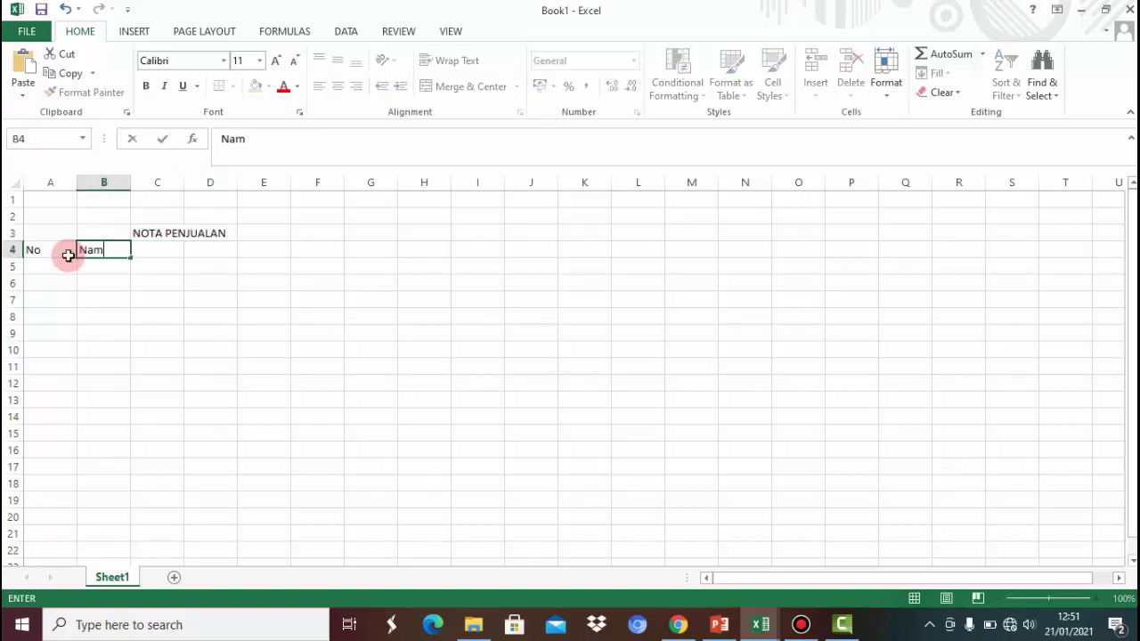
type("a Barang")
key("Tab")
left_click_drag(131, 183, 319, 182)
type("Harga Satuan")
Add headers Jumlah Barang and Jumlah Harga in D4:E4, widening columns D and E.
left_click(351, 250)
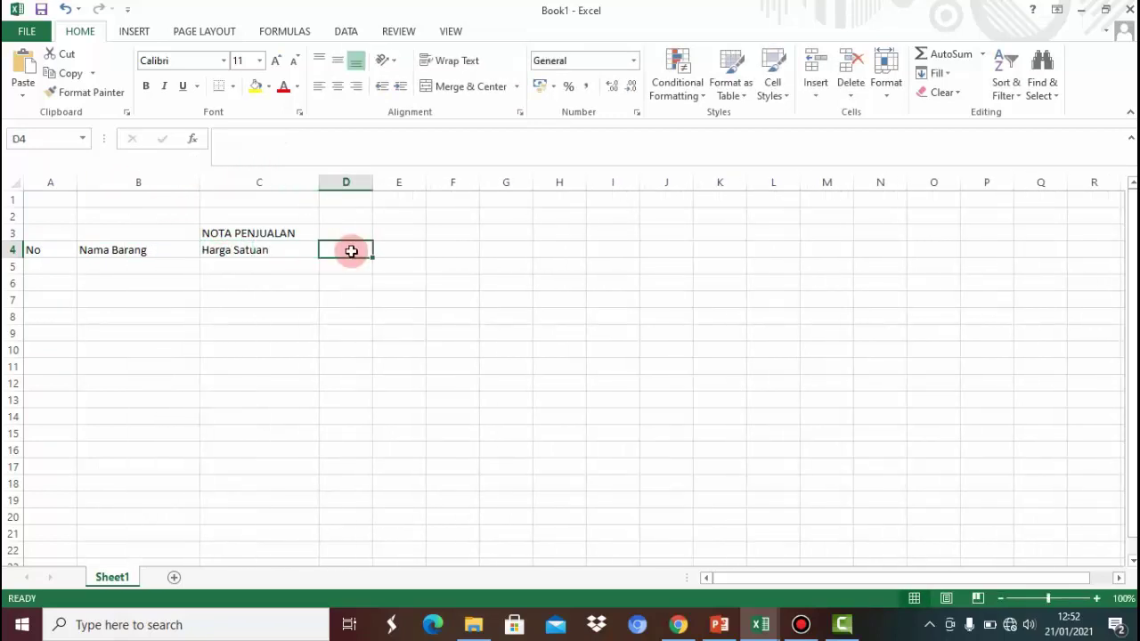
type("Q")
key("BackSpace")
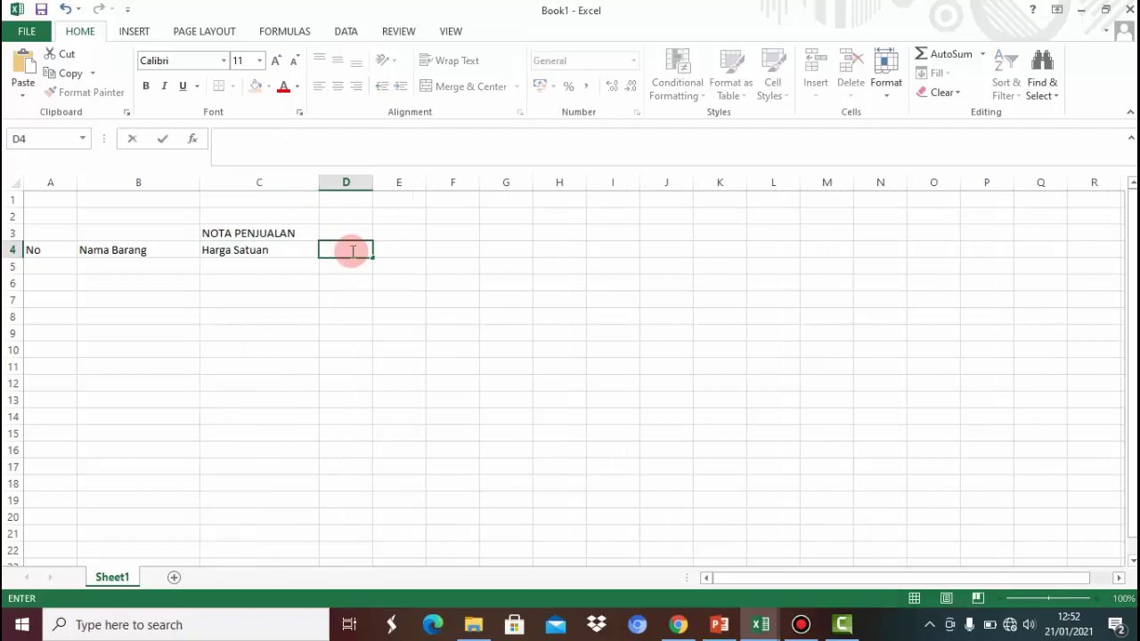
type("Jumlah Barang")
key("Return")
left_click_drag(372, 183, 516, 181)
left_click(445, 250)
type("Jumlah Harga")
left_click(445, 183)
key("Right")
key("Right")
key("Down")
key("Down")
key("Down")
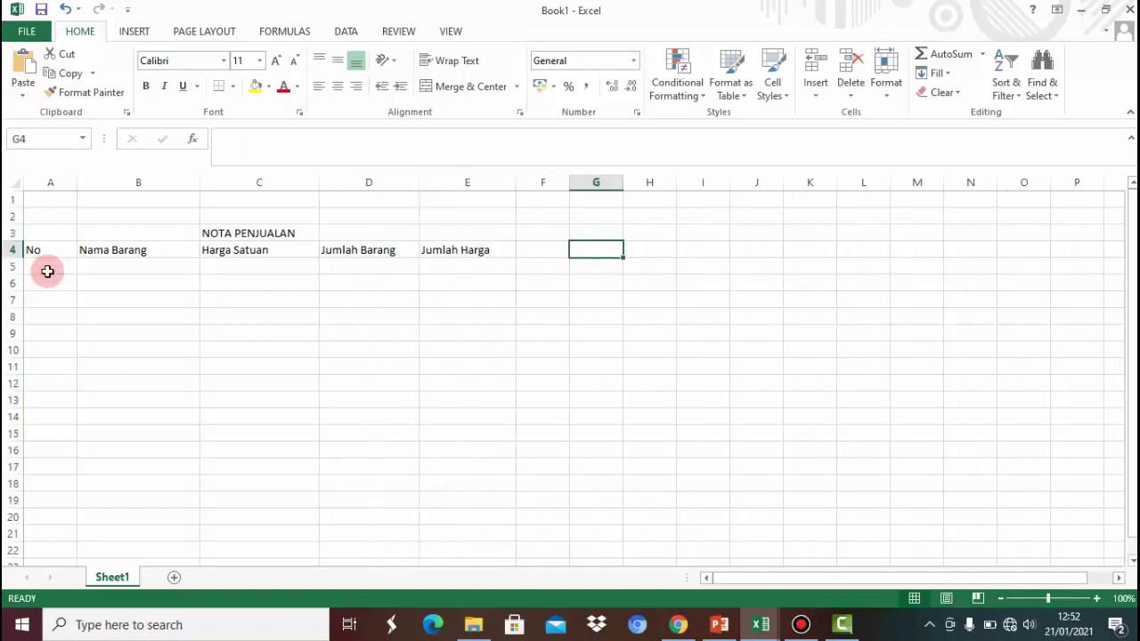
key("Right")
key("Down")
key("Down")
key("Down")
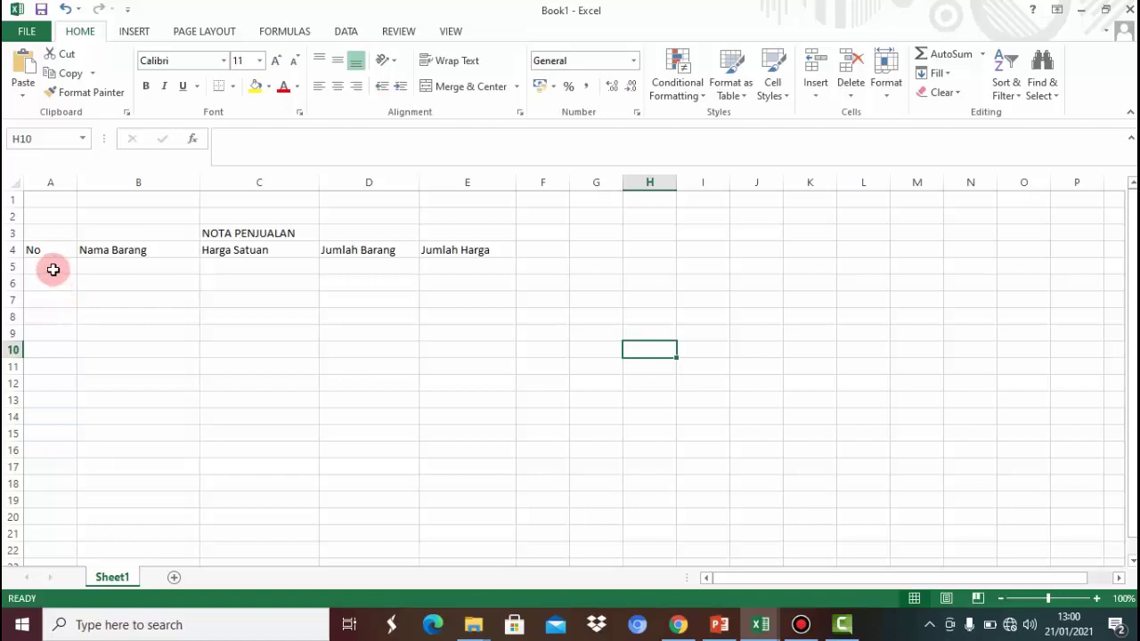
Number the item rows 1 to 5 in A5:A9.
left_click(54, 270)
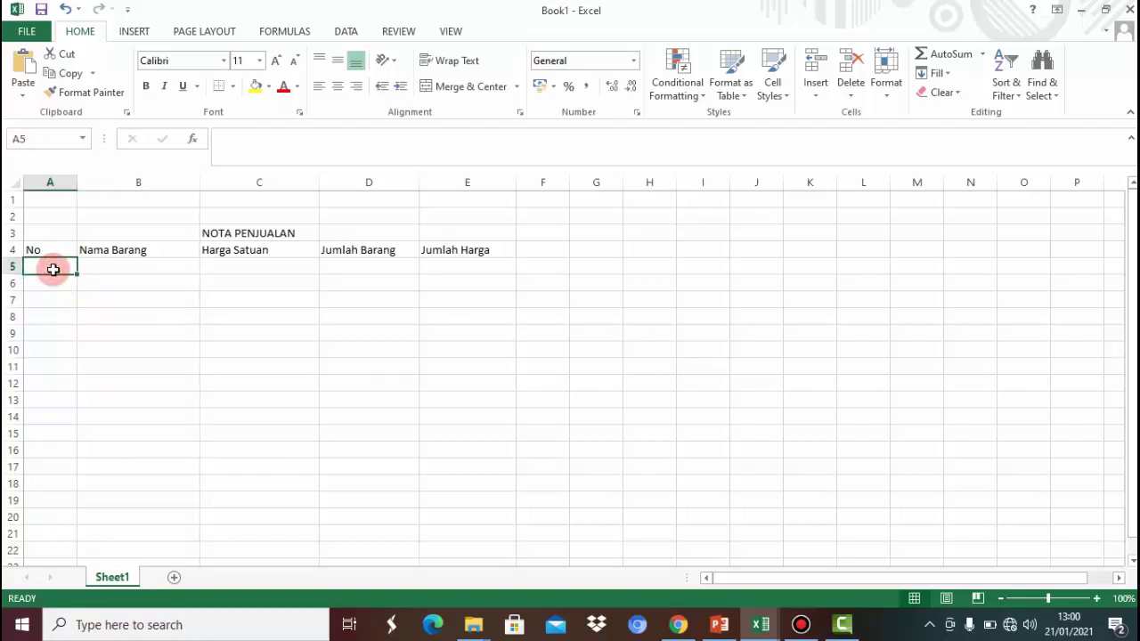
type("1")
key("Return")
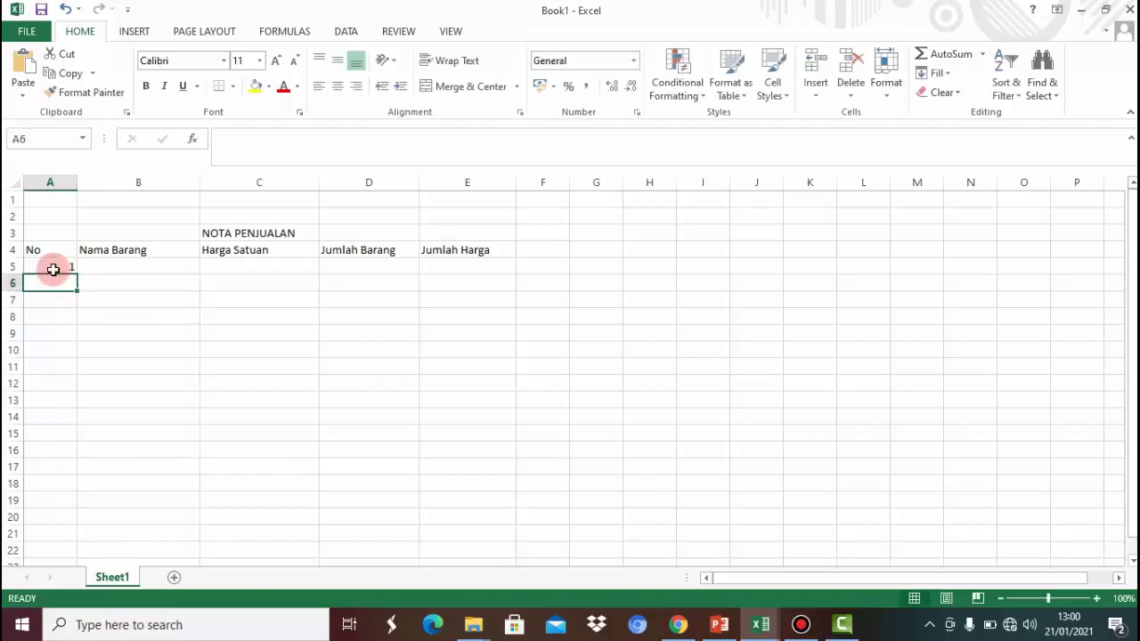
type("2")
key("Return")
type("3")
key("Return")
type("4")
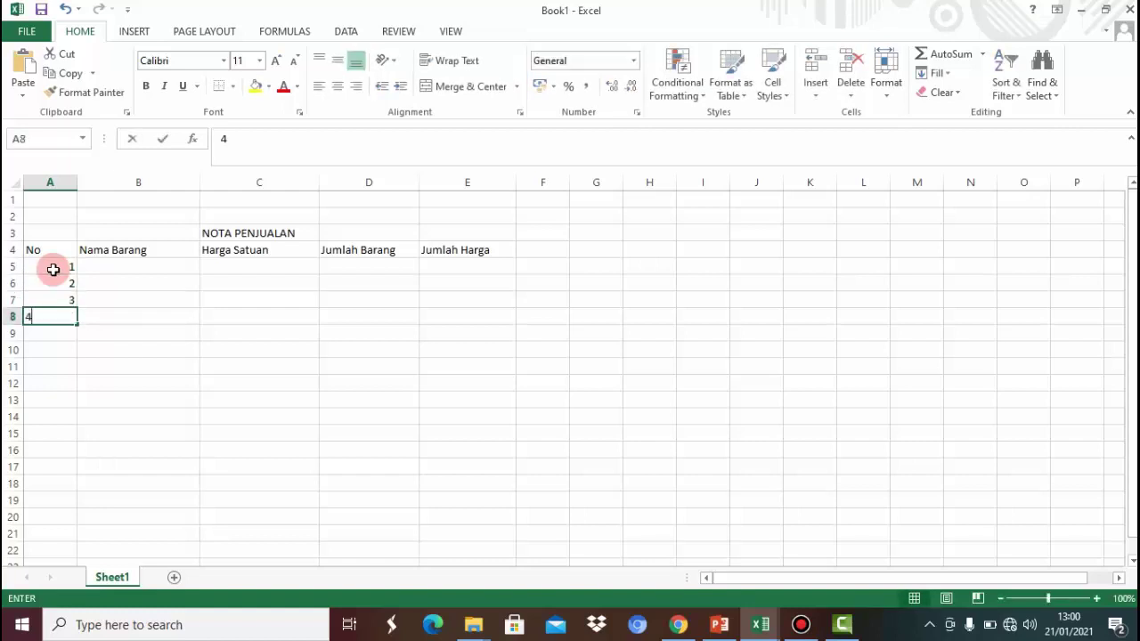
key("Return")
type("5")
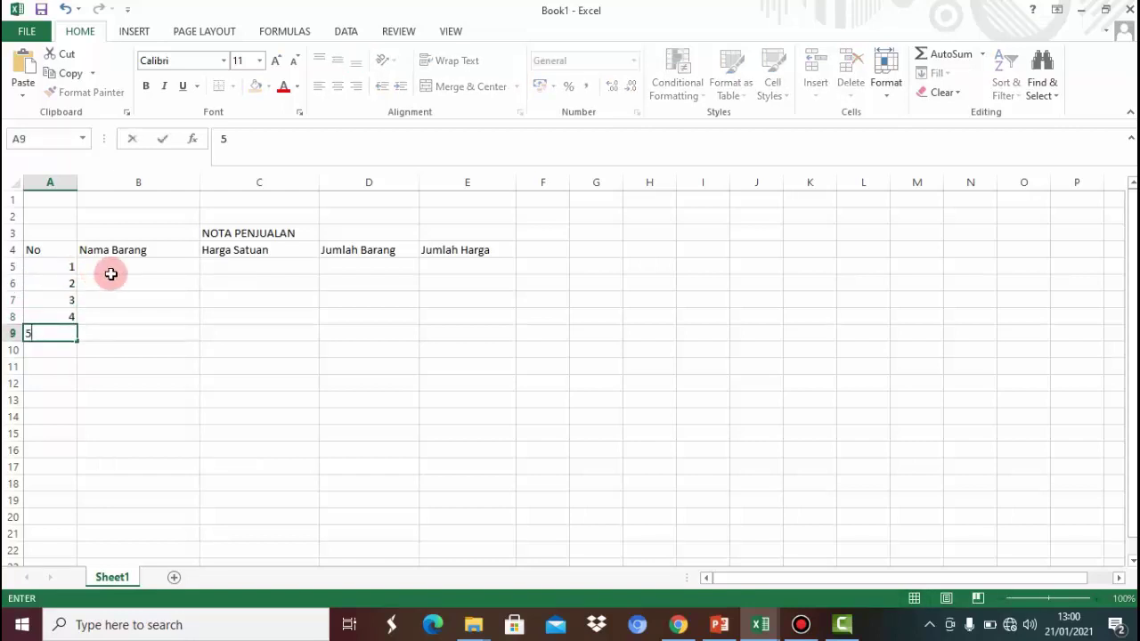
Enter Buku Tulis 38 Lembar and Buku Tulis 58 Lembar in B5:B6.
left_click(117, 270)
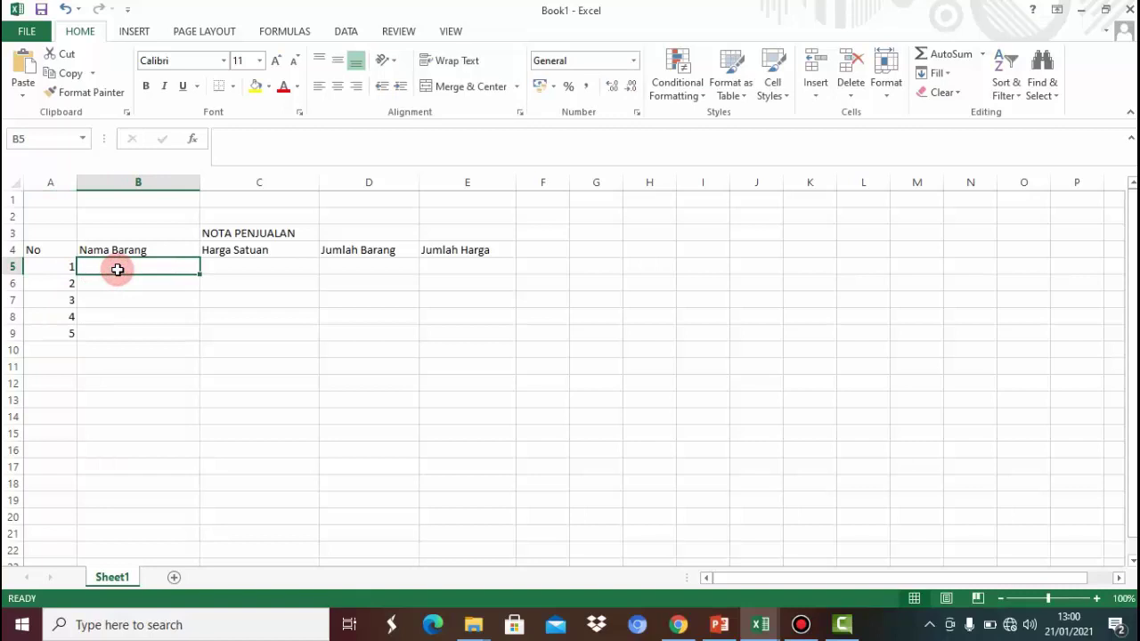
type("b")
key("BackSpace")
type("B")
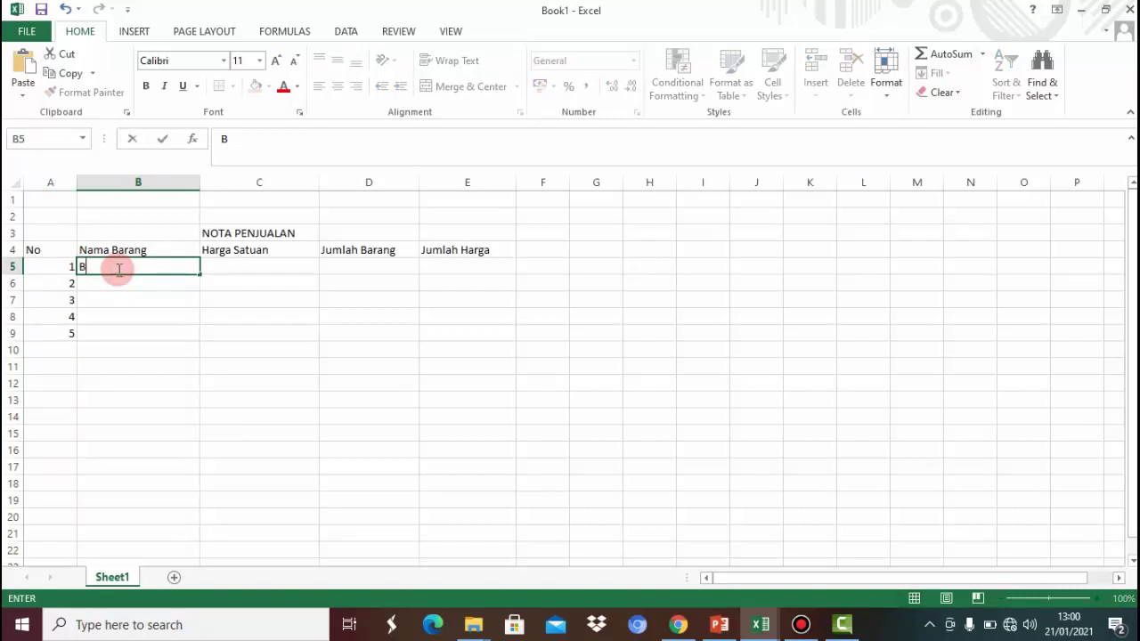
type("uku Tulis 38 Lembar")
left_click(127, 282)
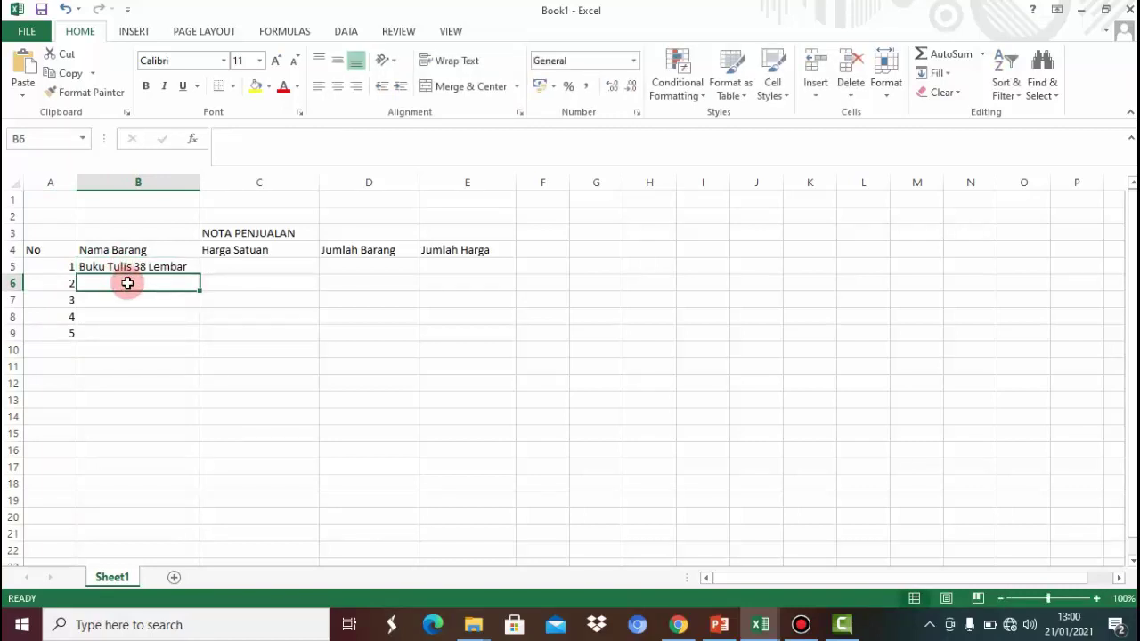
type("B")
left_click(130, 282)
key("Delete")
type("58 Lembar")
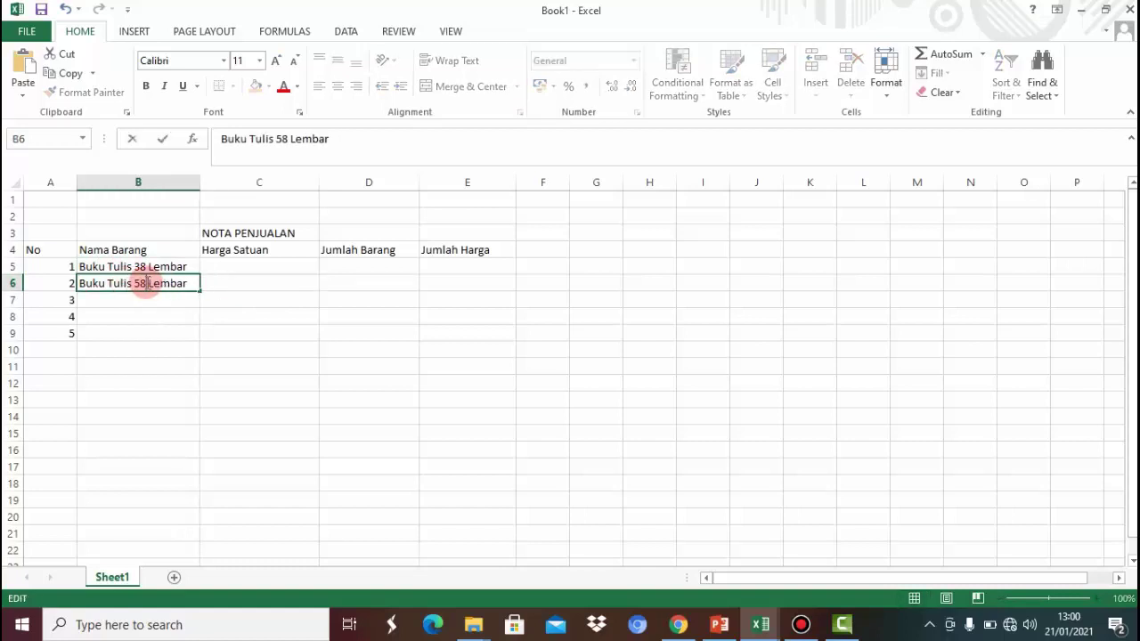
Enter Buku Gambar A3, Buku Gambar A4 and Ballpoin Gel in B7:B9.
left_click(127, 300)
type("Buku Gambar A3")
key("Return")
type("Buku Gambar A3")
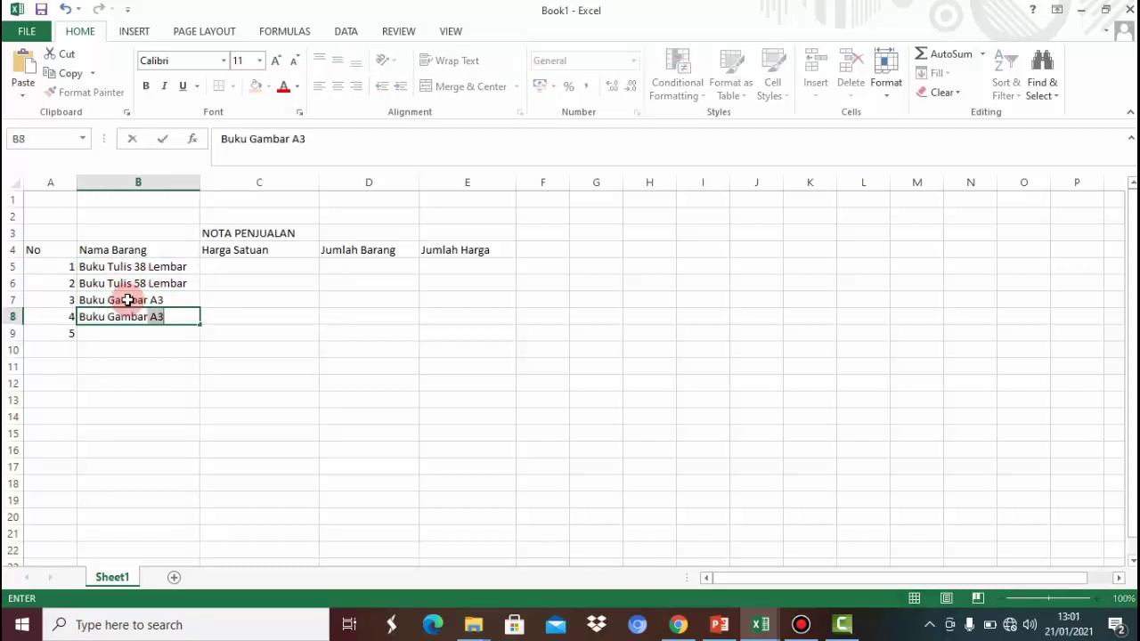
type("ambar A4")
key("Return")
type("Ballpoij")
key("BackSpace")
type("n Gel")
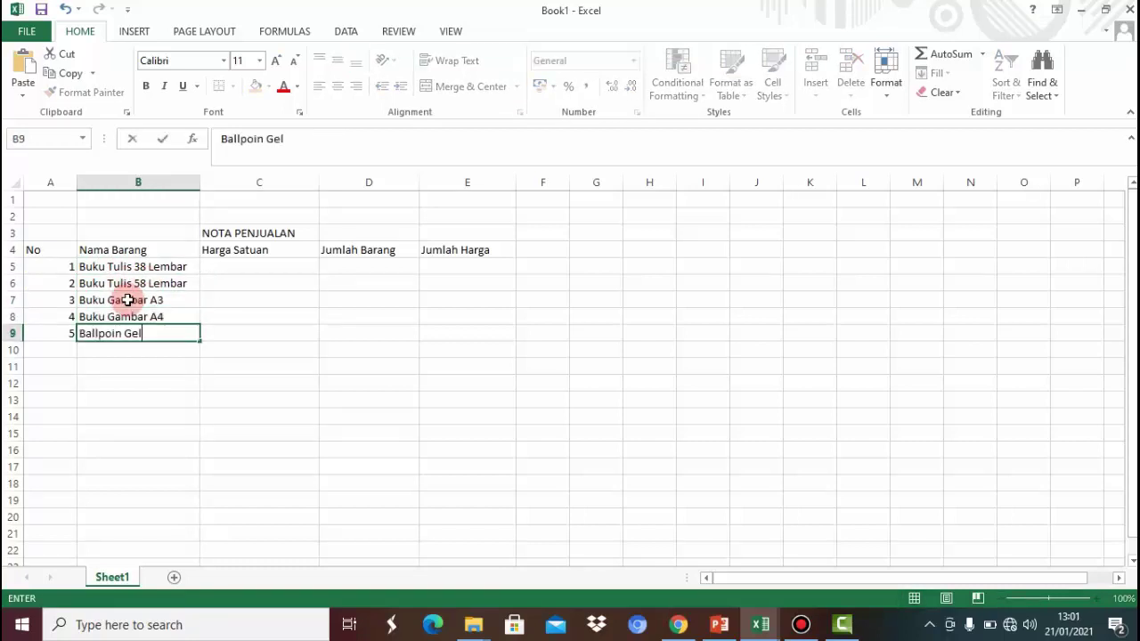
key("Return")
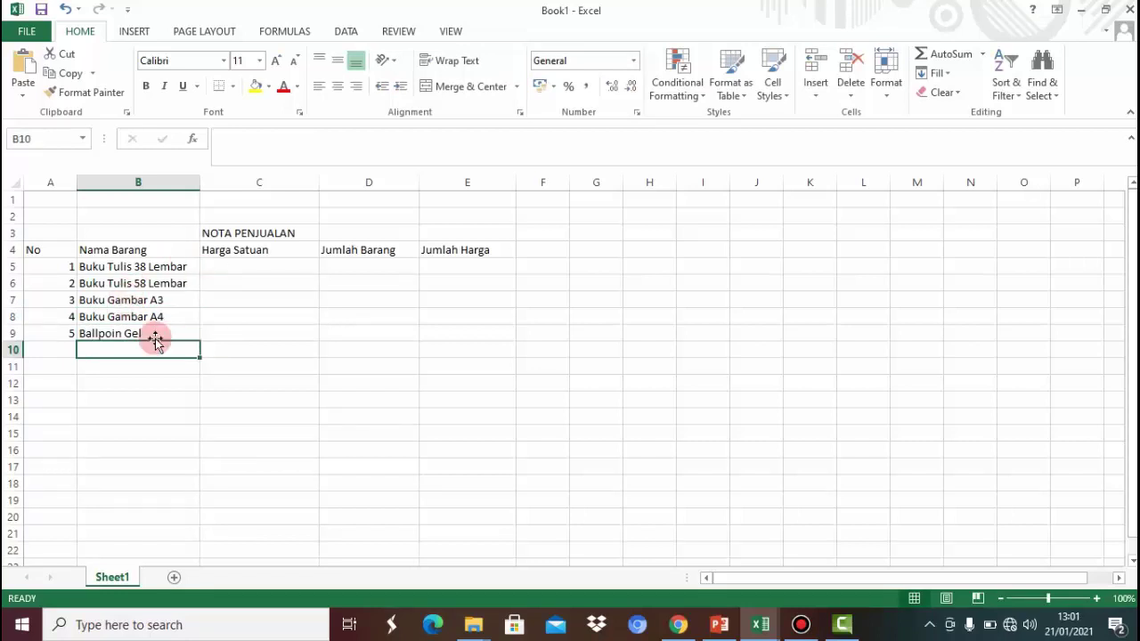
left_click(234, 265)
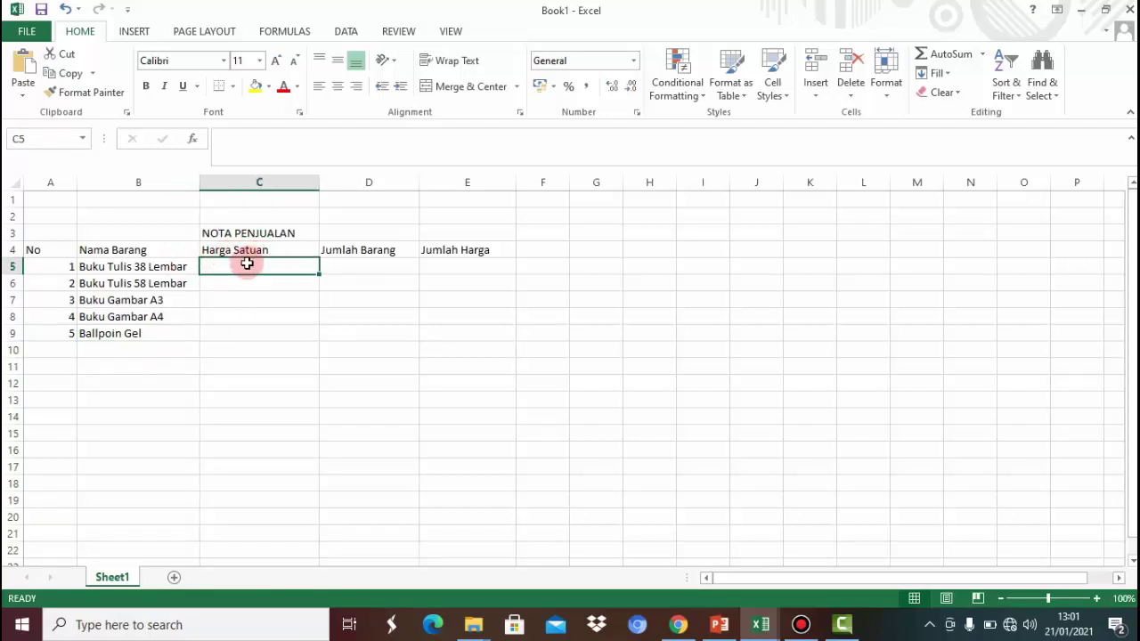
Enter unit prices 3000, 4000, 1500, 3000 and 2500 in C5:C9.
double_click(250, 268)
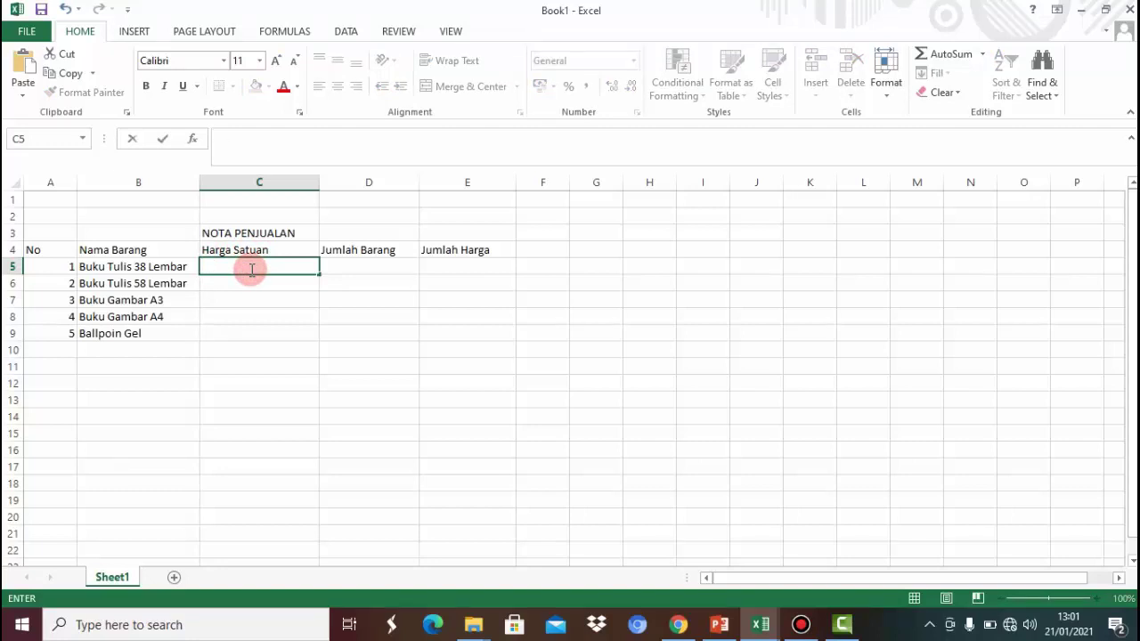
type("3")
type("000")
key("Return")
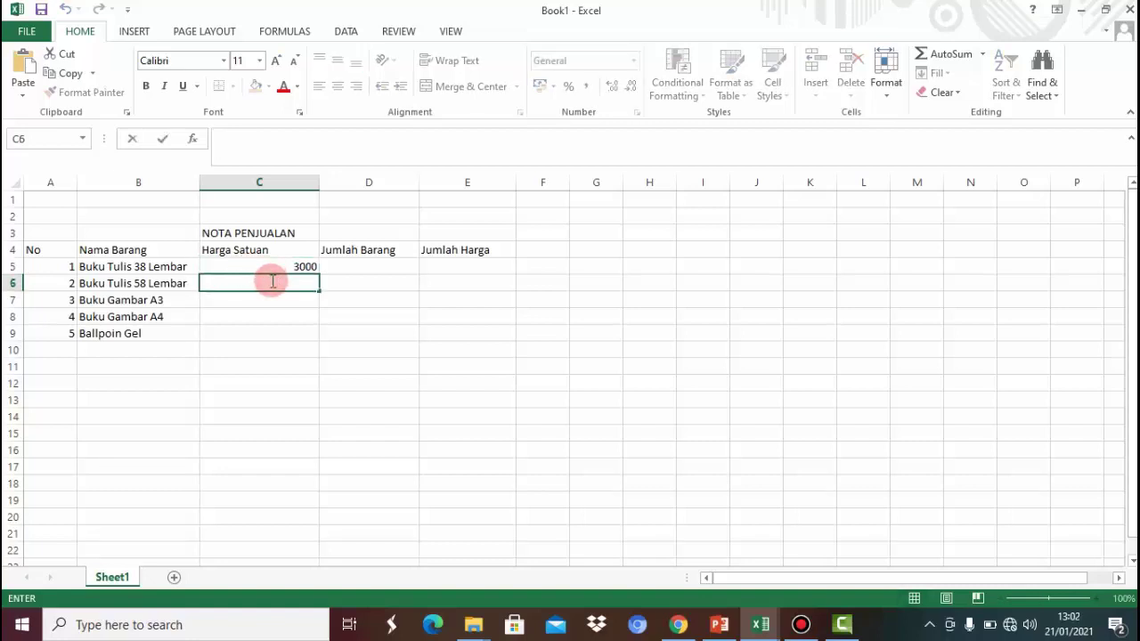
type("4000")
key("Return")
type("1500")
key("Return")
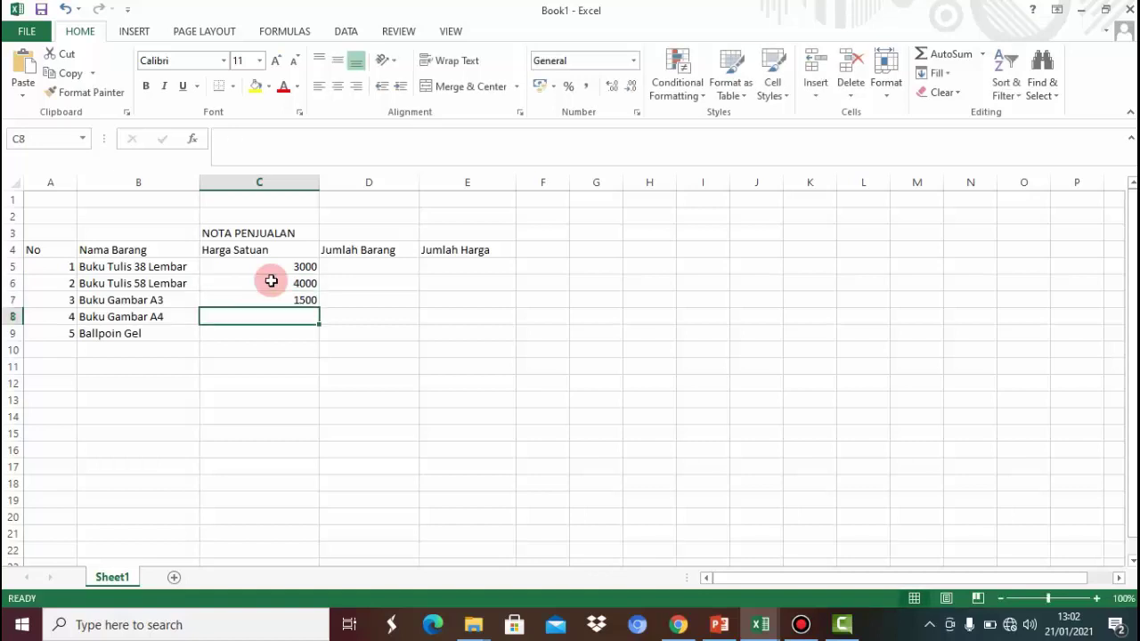
type("3000")
key("Return")
type("2500")
key("Return")
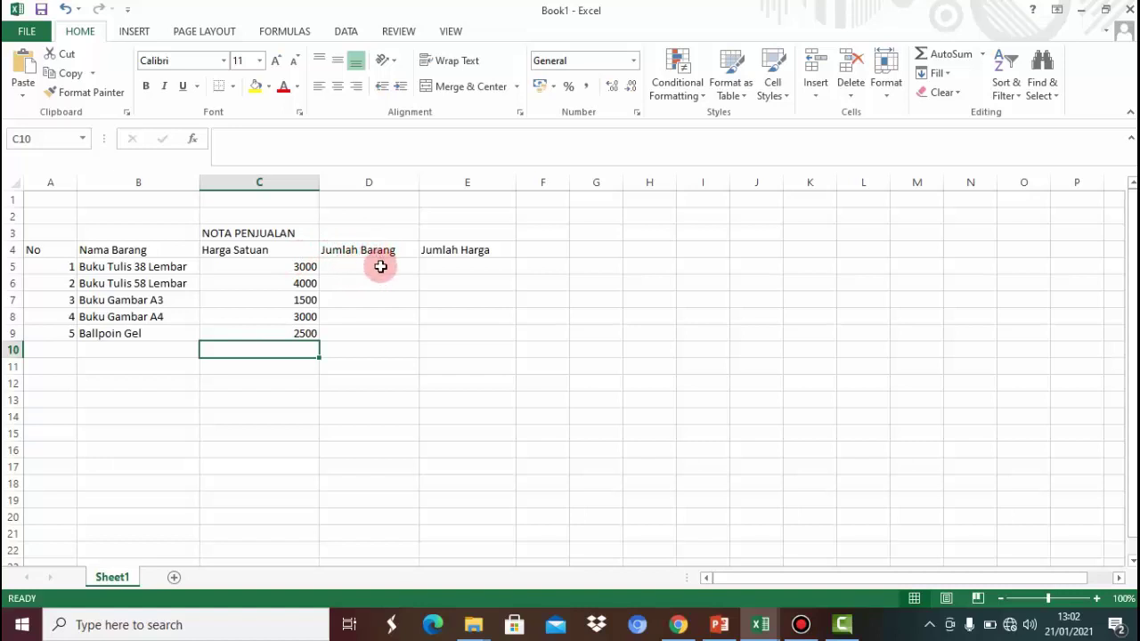
Enter quantities 40, 40, 20, 10 and 25 in D5:D9.
left_click(381, 267)
type("40 40")
key("Return")
type("20")
key("Return")
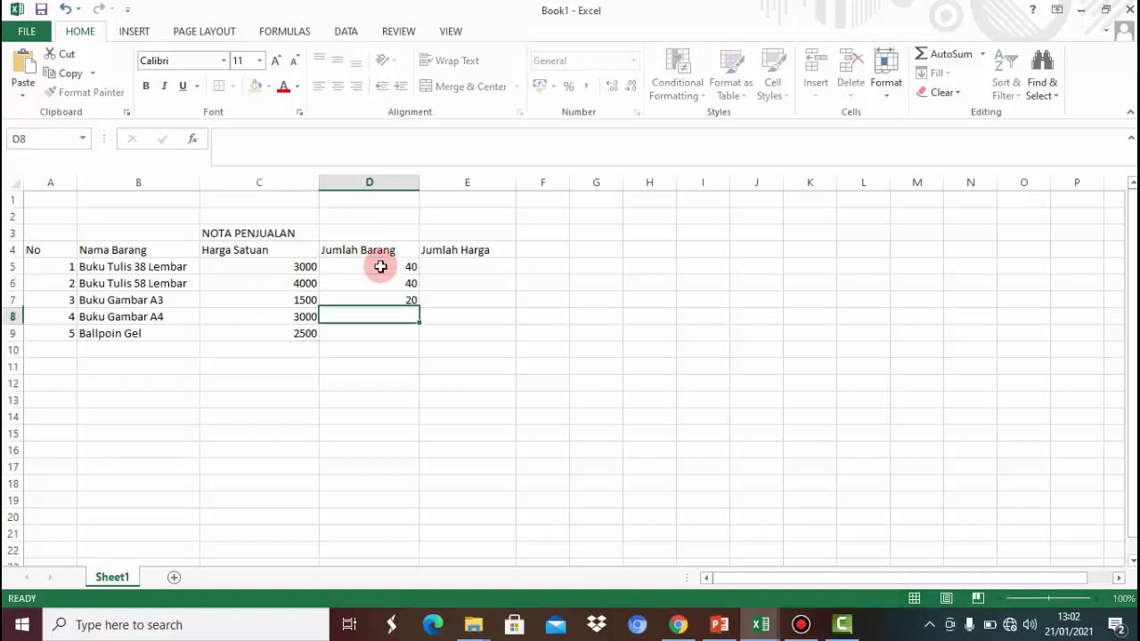
type("10")
key("Return")
type("25")
key("Return")
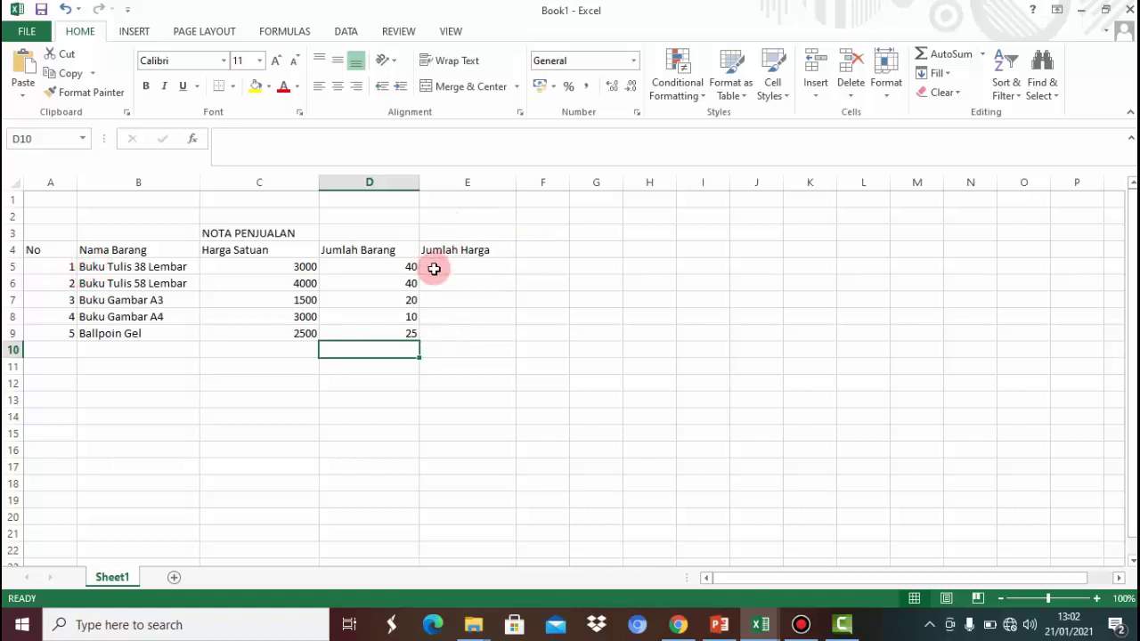
Enter the formula =C5*D5 in E5, giving 120000.
double_click(441, 267)
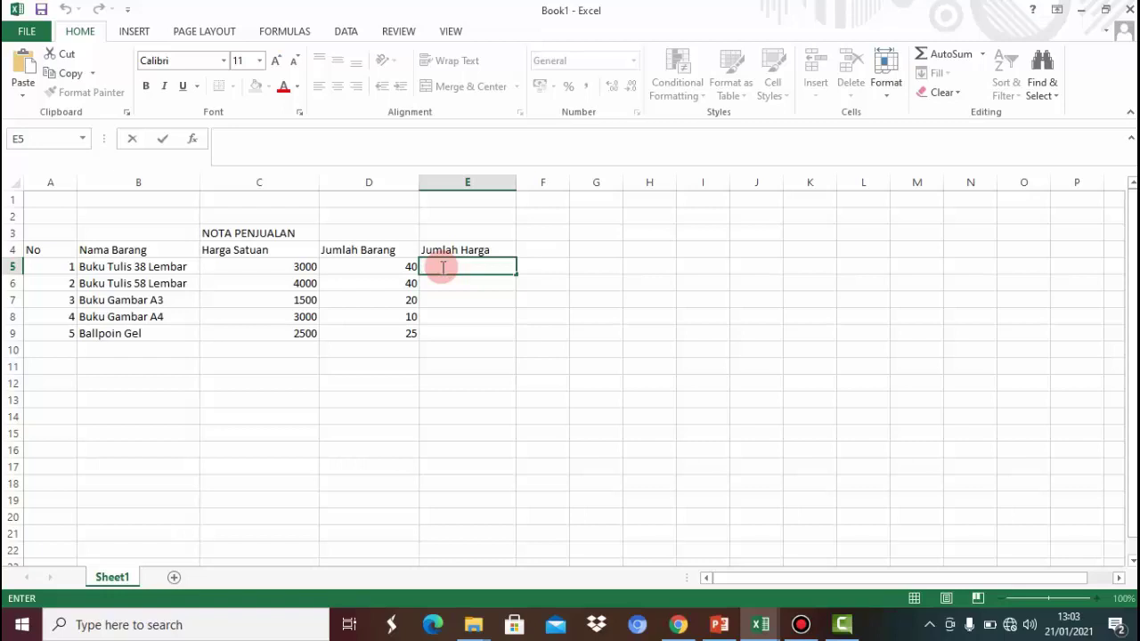
type("=")
key("Escape")
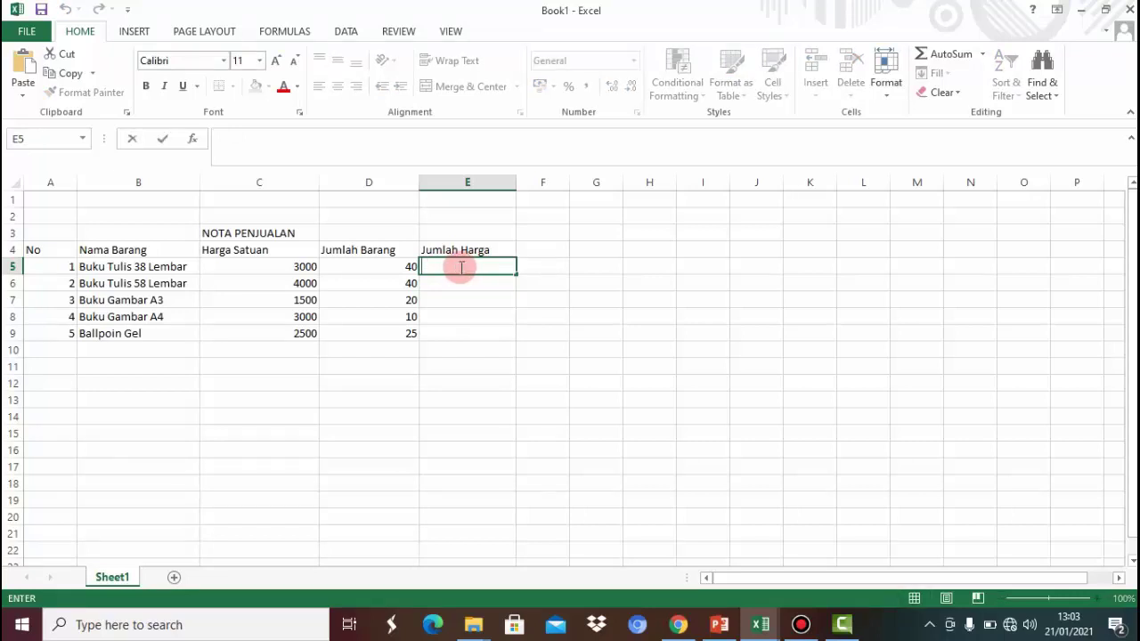
type("=")
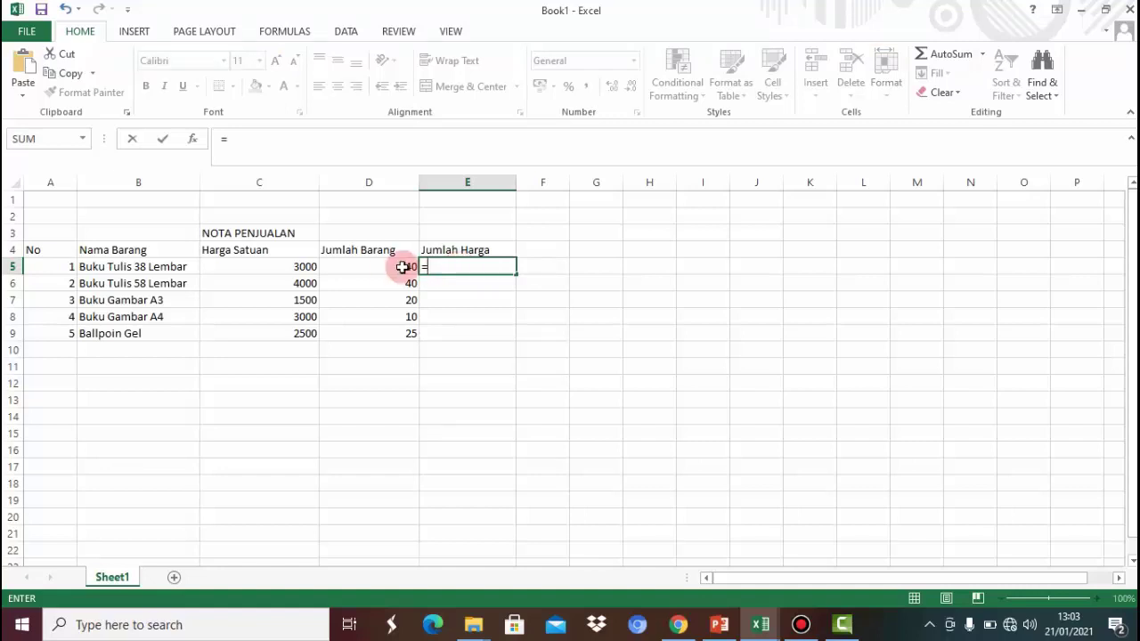
left_click(297, 269)
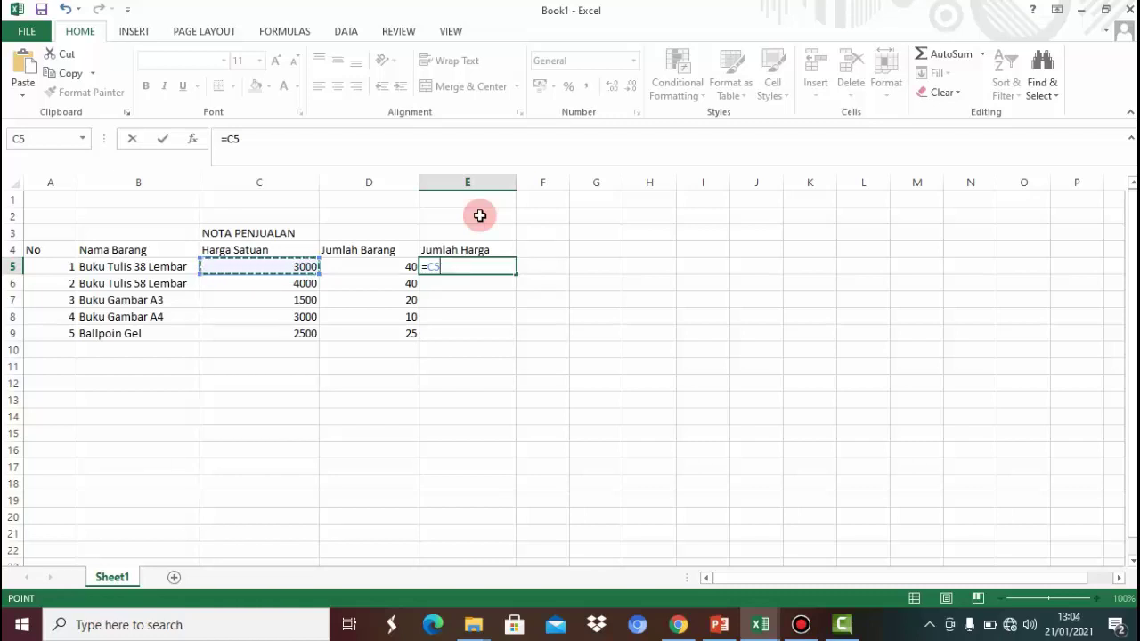
type("*")
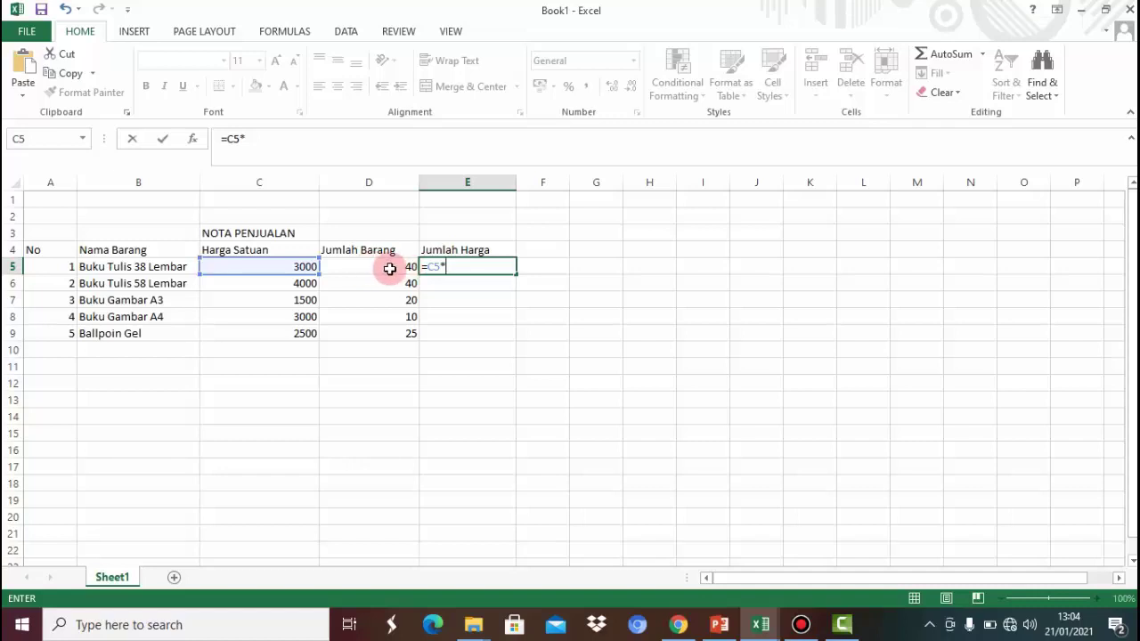
left_click(390, 268)
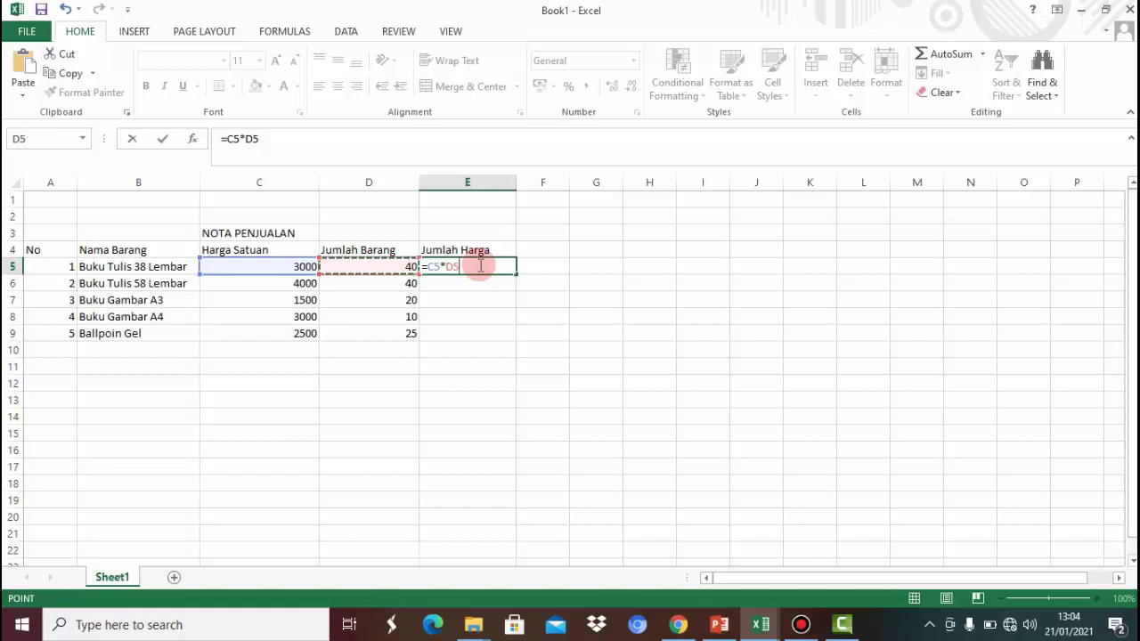
key("Return")
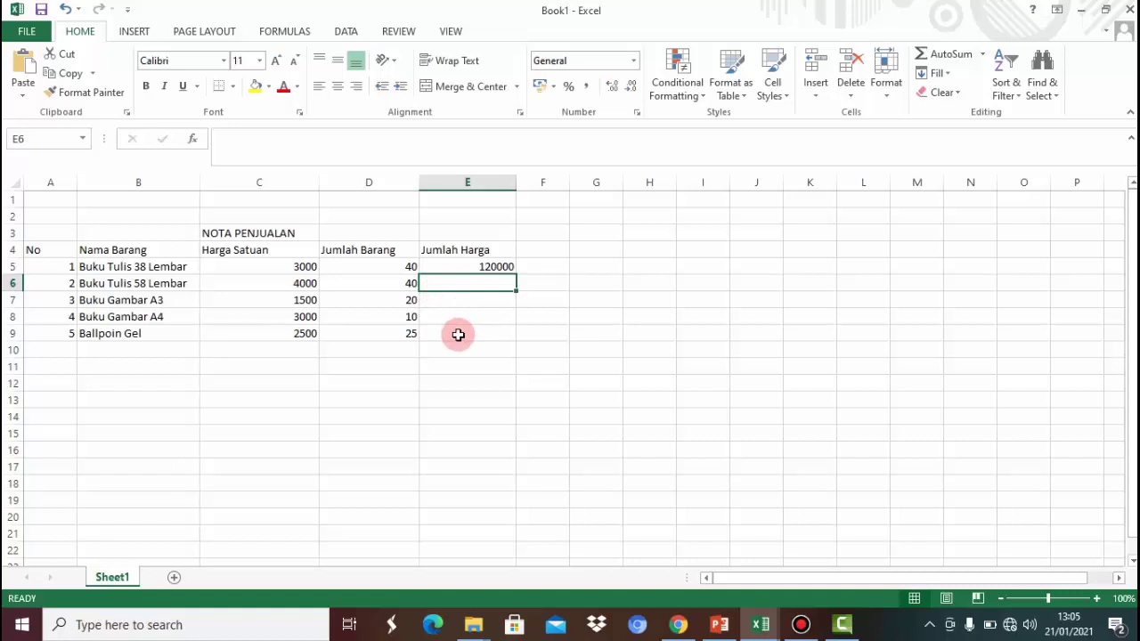
Fill the E5 formula down to E9, producing 160000, 30000, 30000 and 62500.
left_click(441, 266)
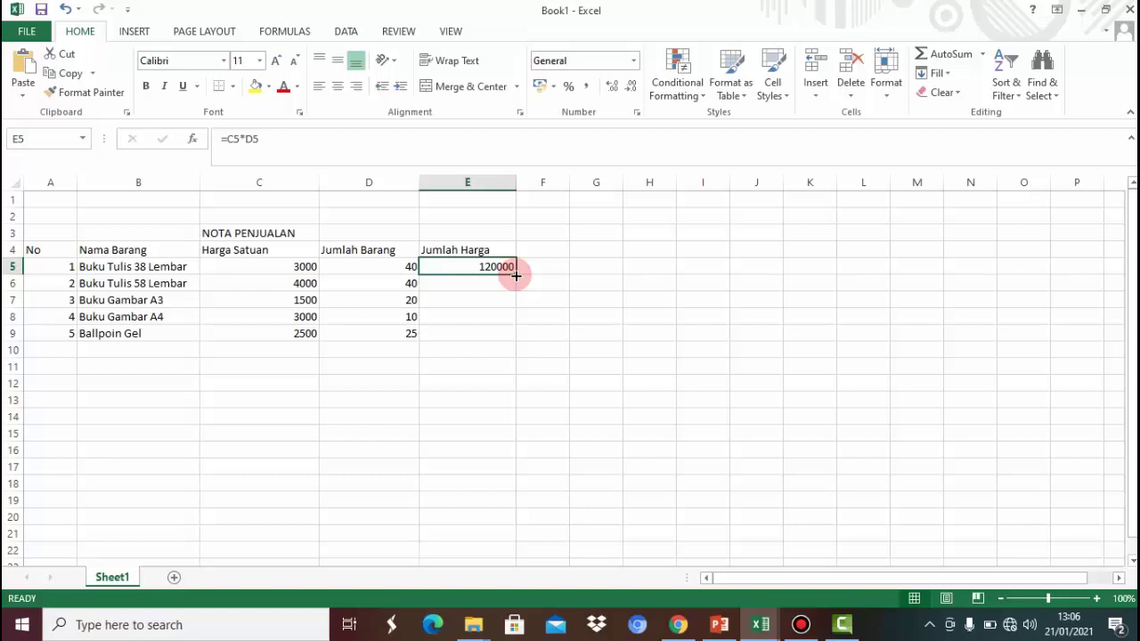
left_click_drag(516, 276, 516, 277)
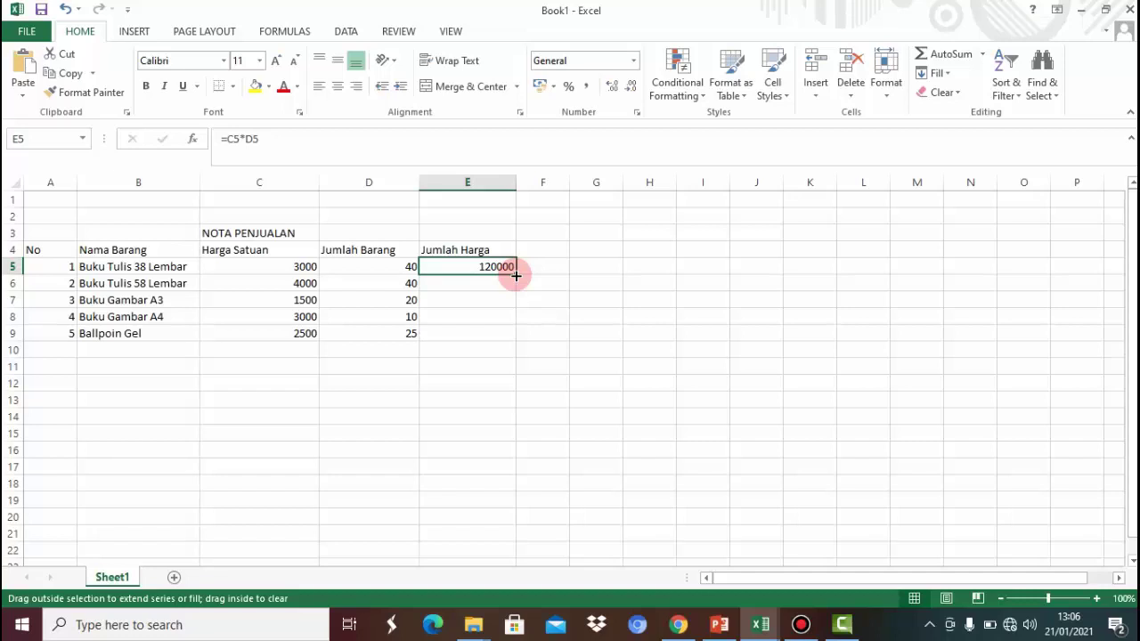
left_click_drag(516, 276, 517, 337)
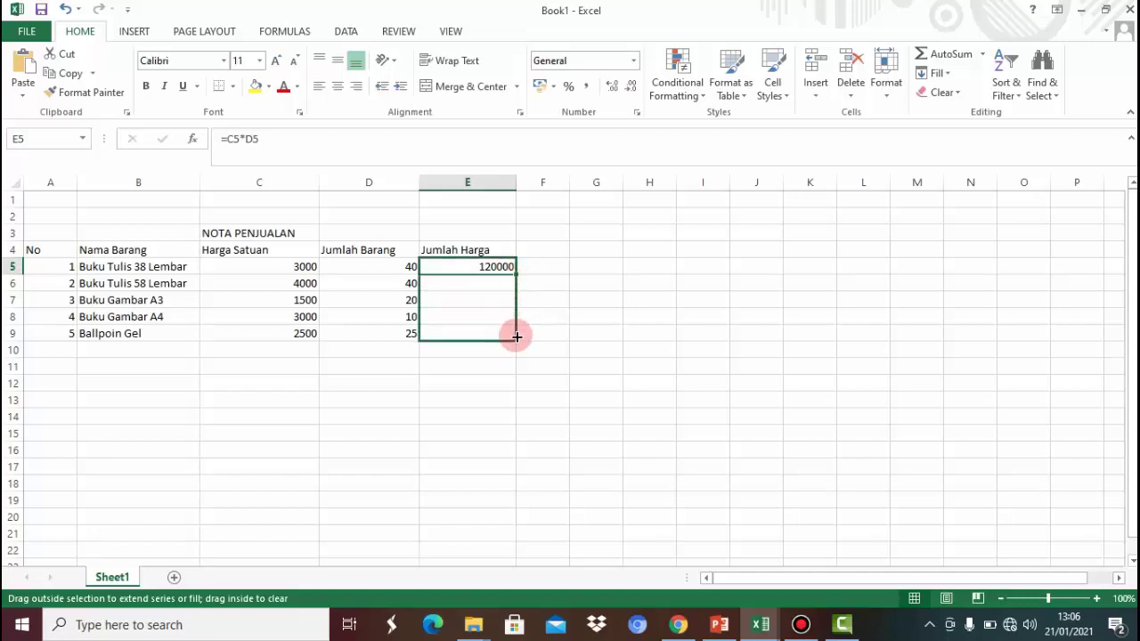
left_click_drag(517, 338, 512, 338)
left_click_drag(512, 339, 511, 336)
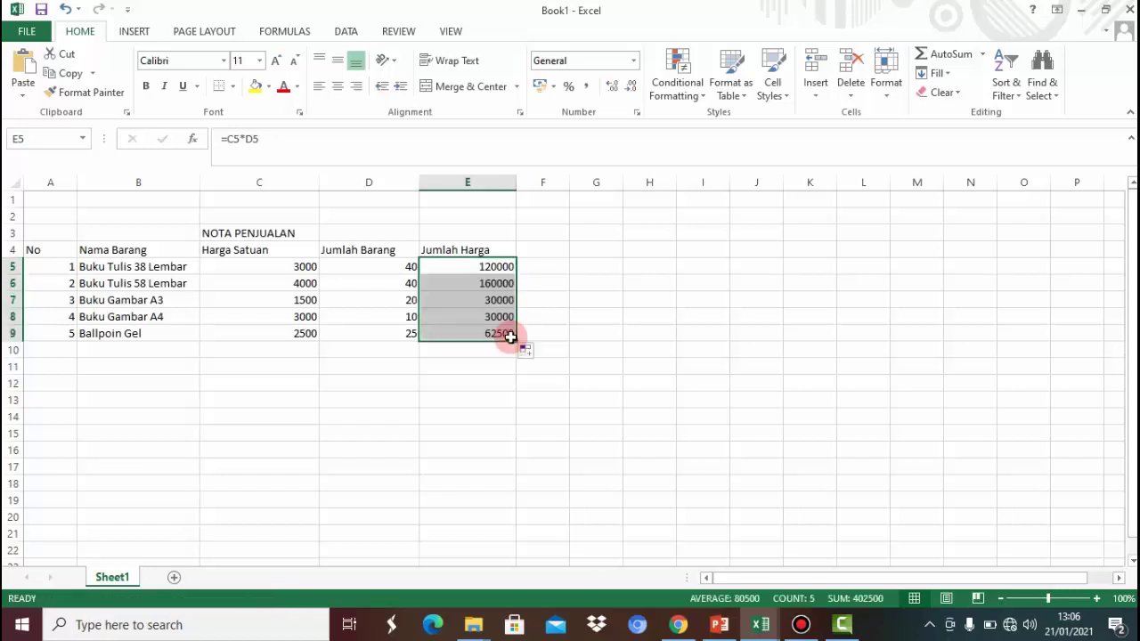
left_click(556, 298)
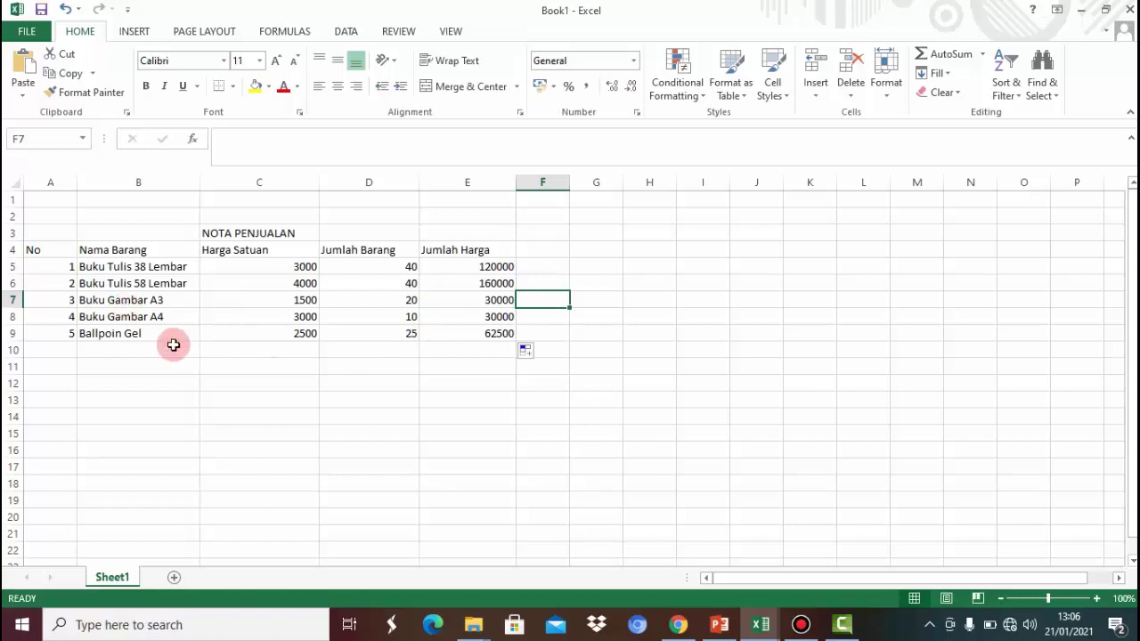
Type the label TOTAL in cell B10.
left_click(115, 352)
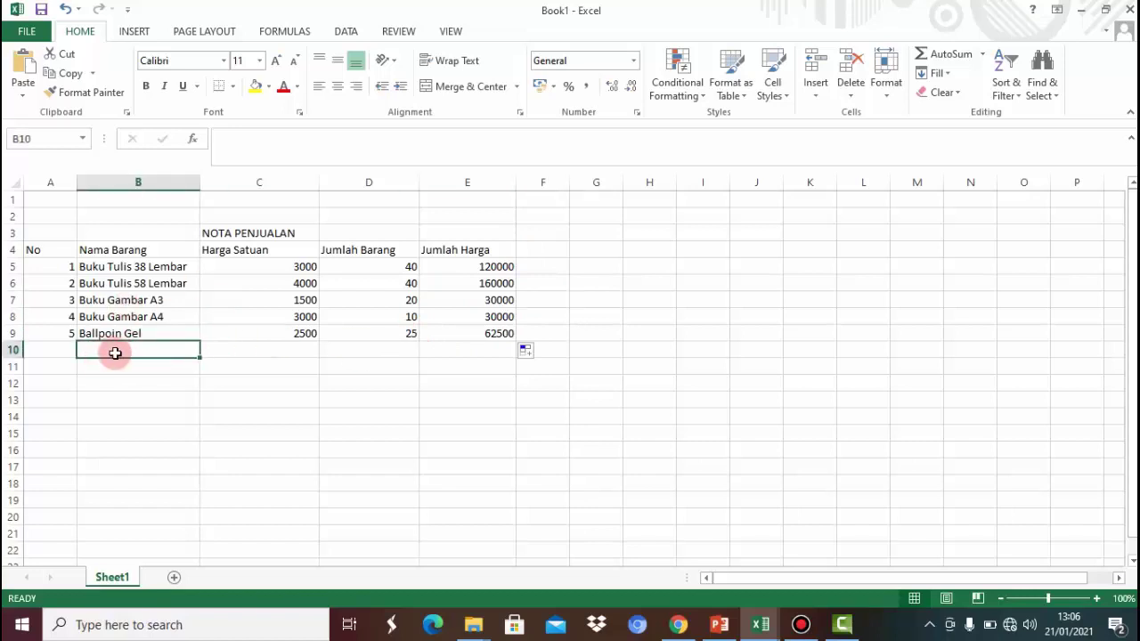
double_click(116, 353)
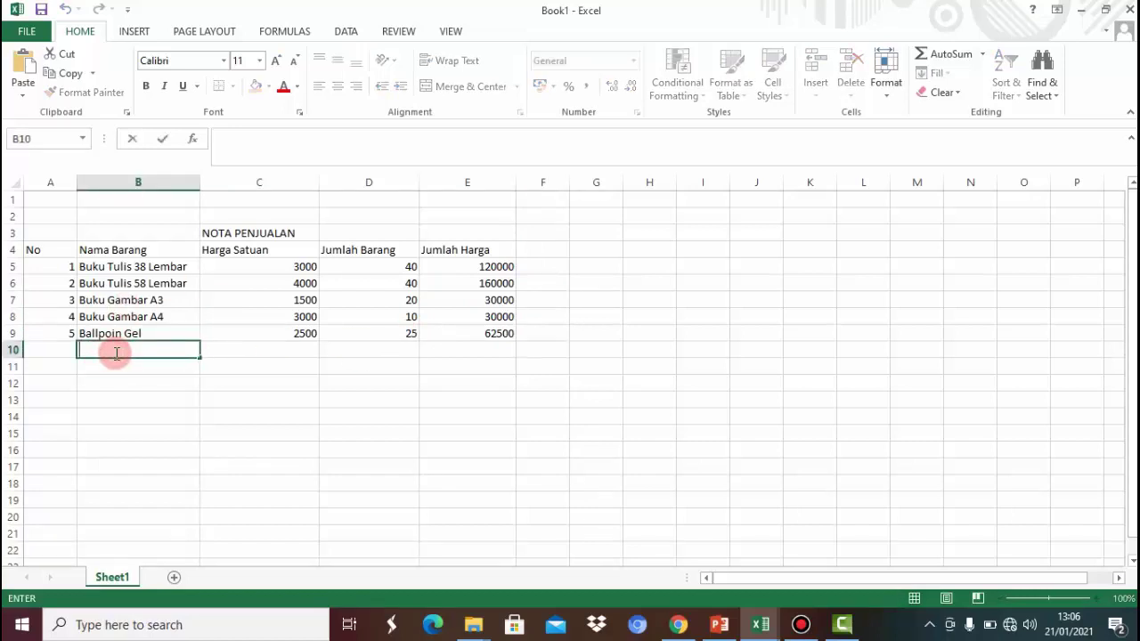
type("TOTAL")
key("Return")
key("Up")
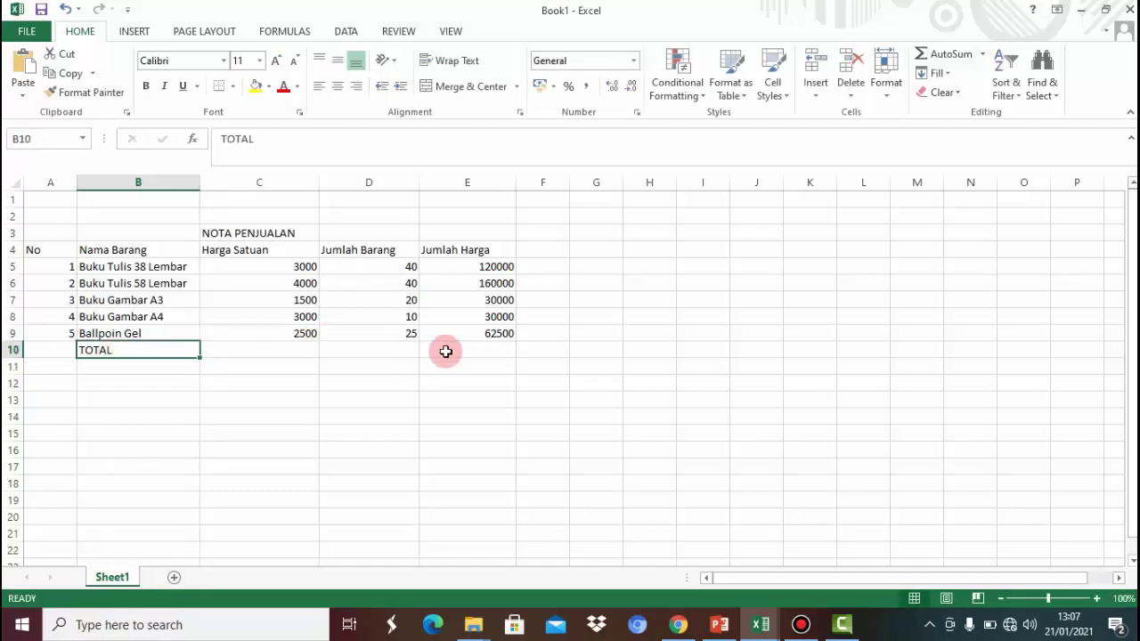
Enter =SUM(E5:E9) in E10, giving a total of 402500.
left_click(445, 352)
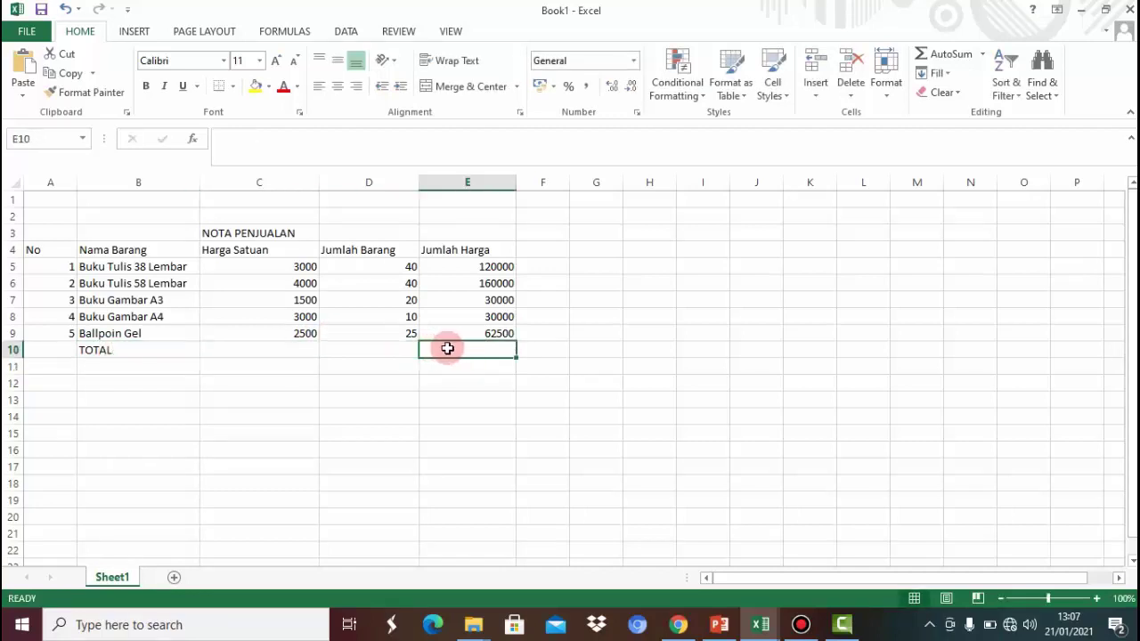
type("=")
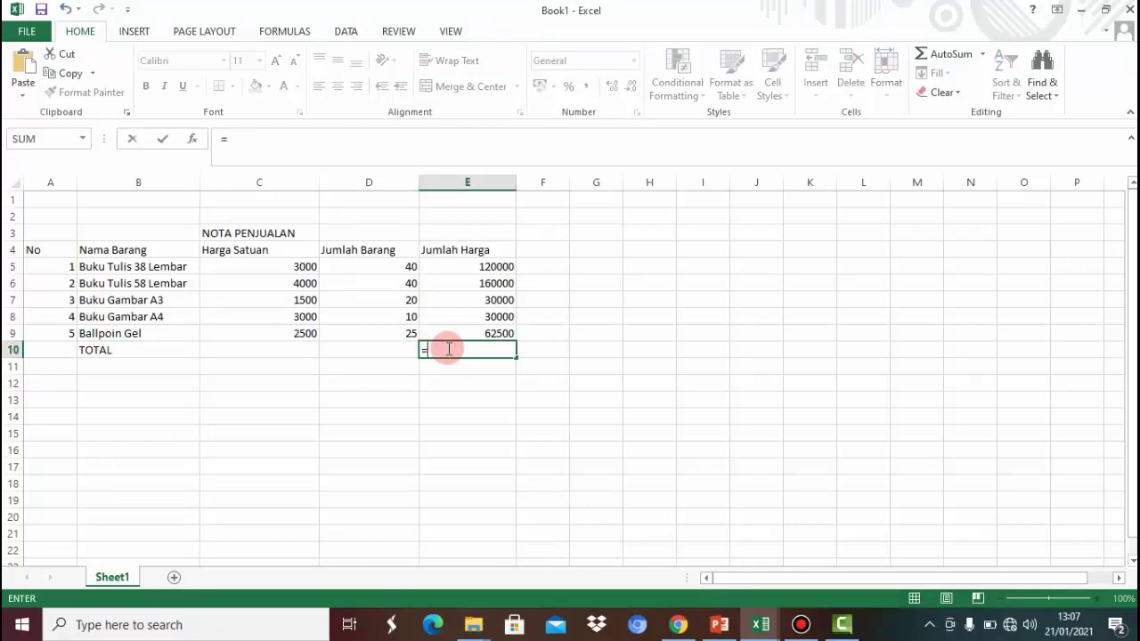
type("S")
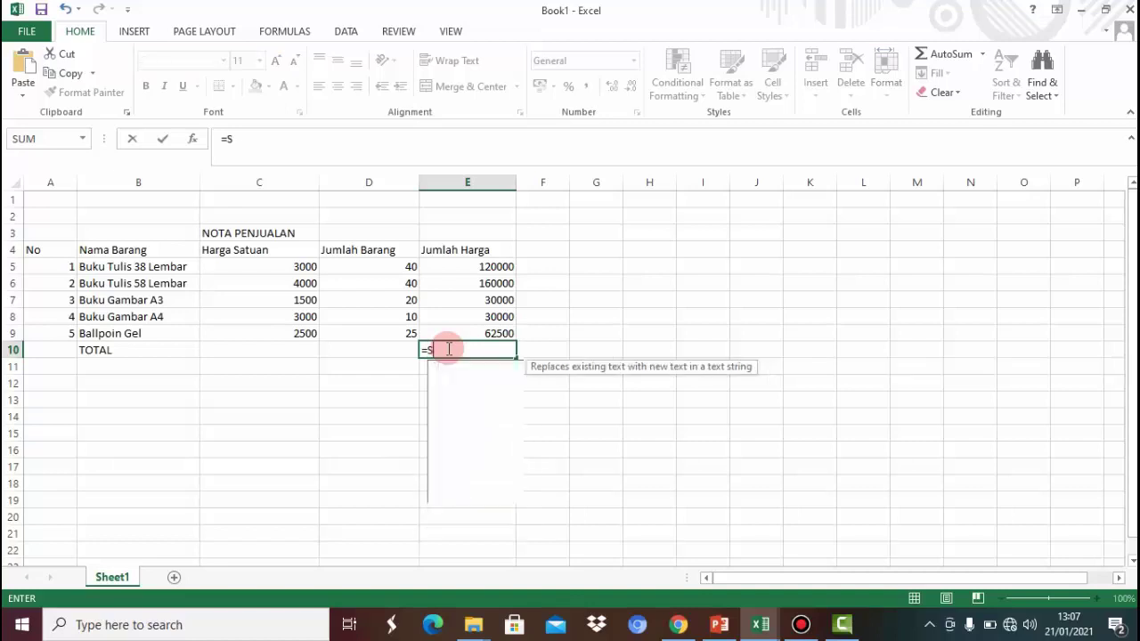
type("UM")
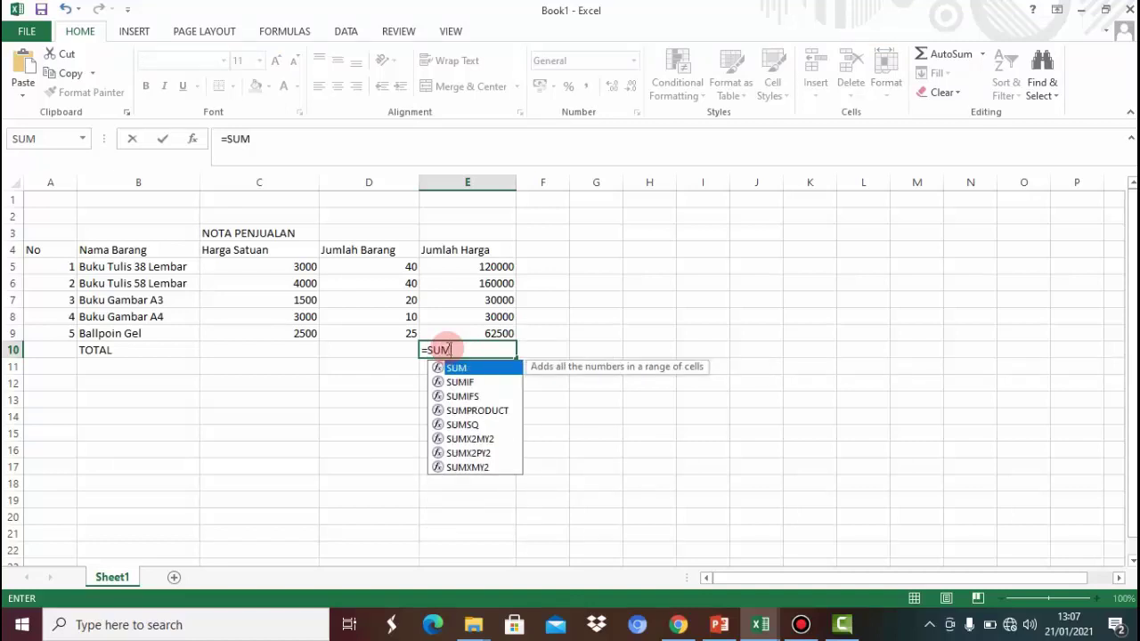
type("(")
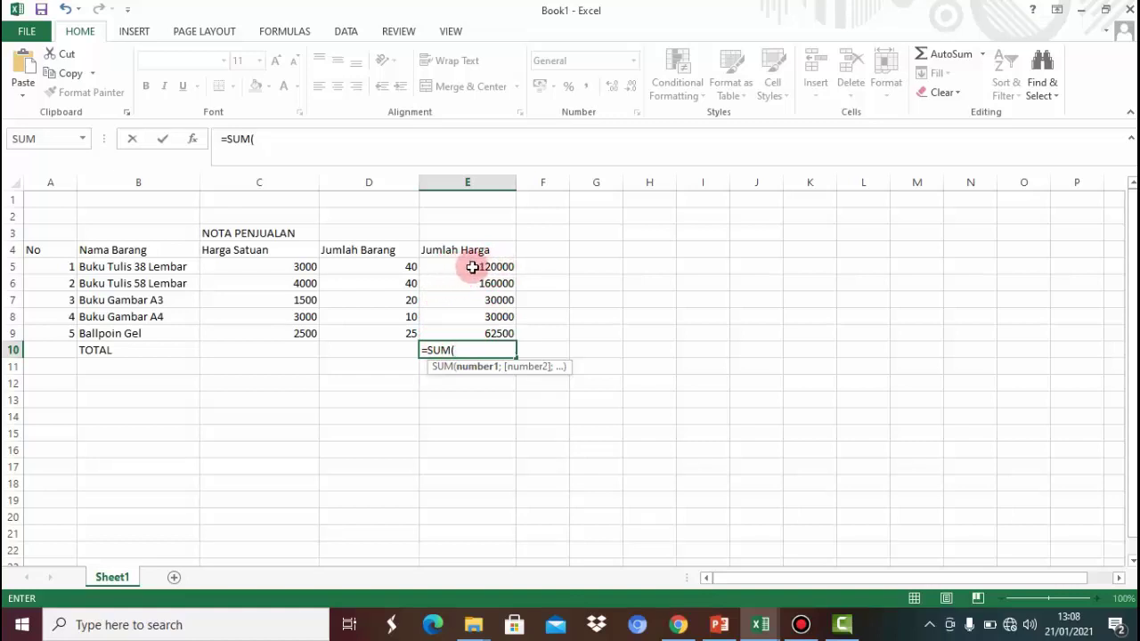
left_click(472, 268)
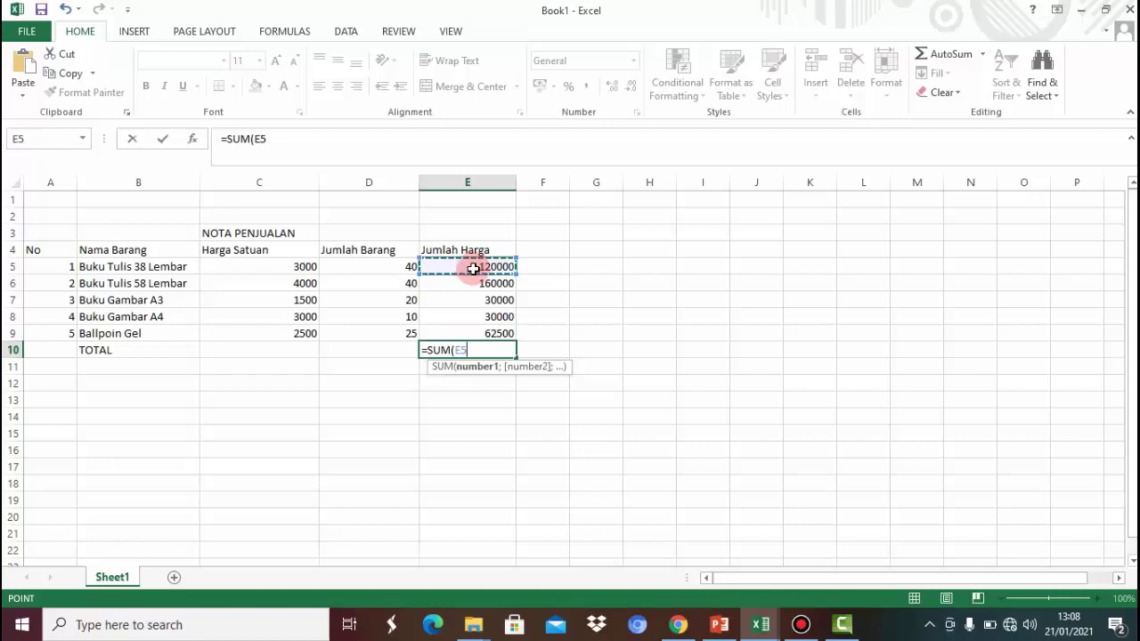
left_click_drag(473, 267, 481, 329)
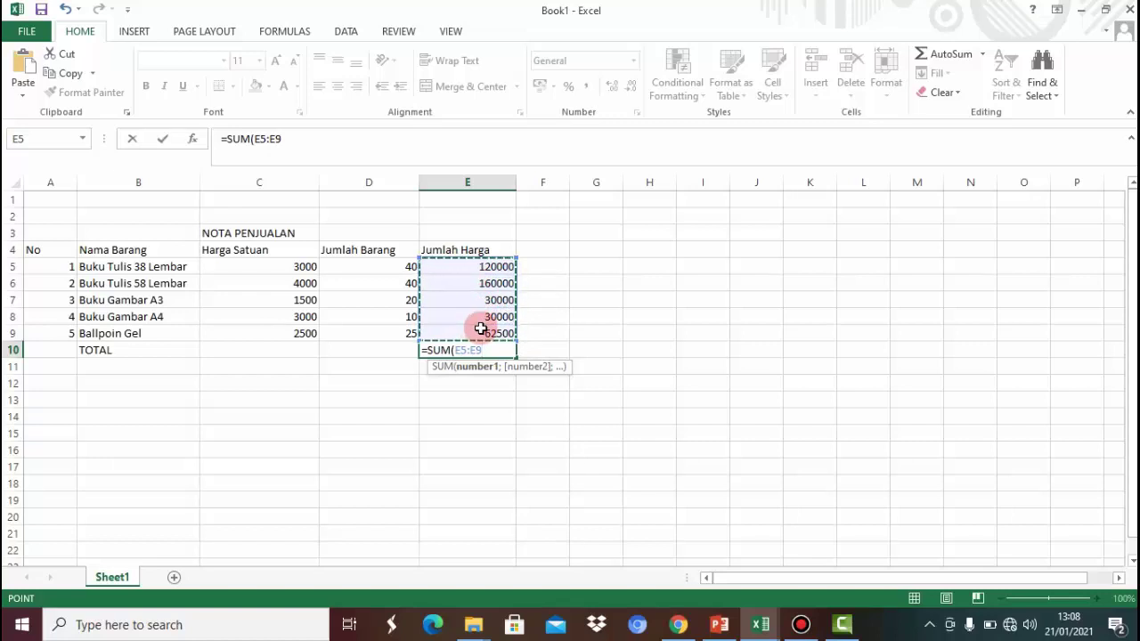
type(")")
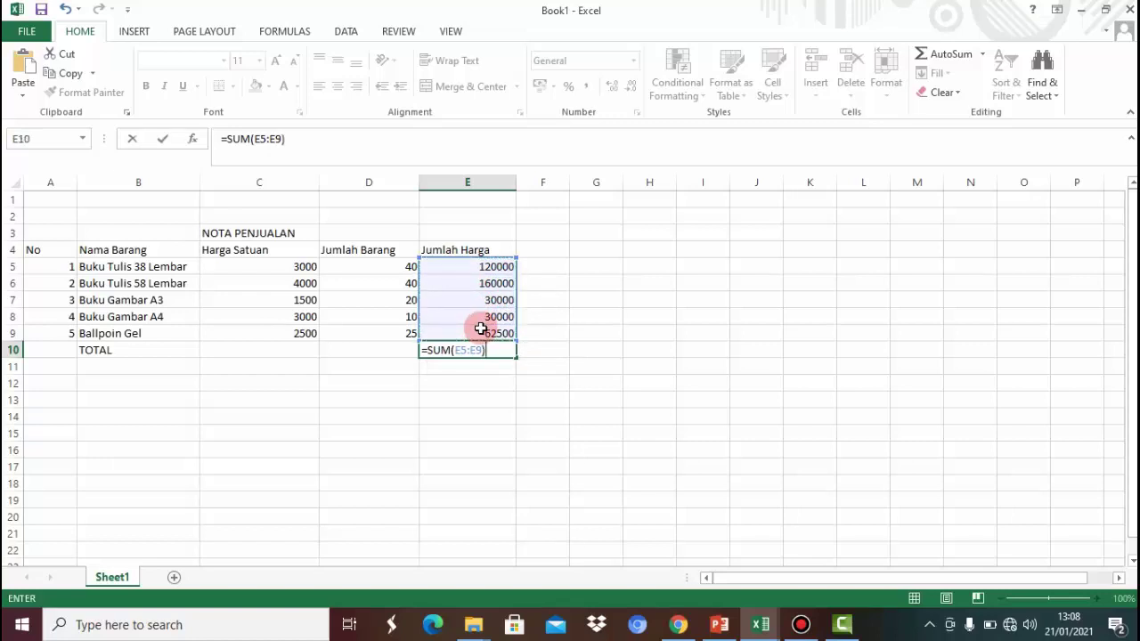
key("Return")
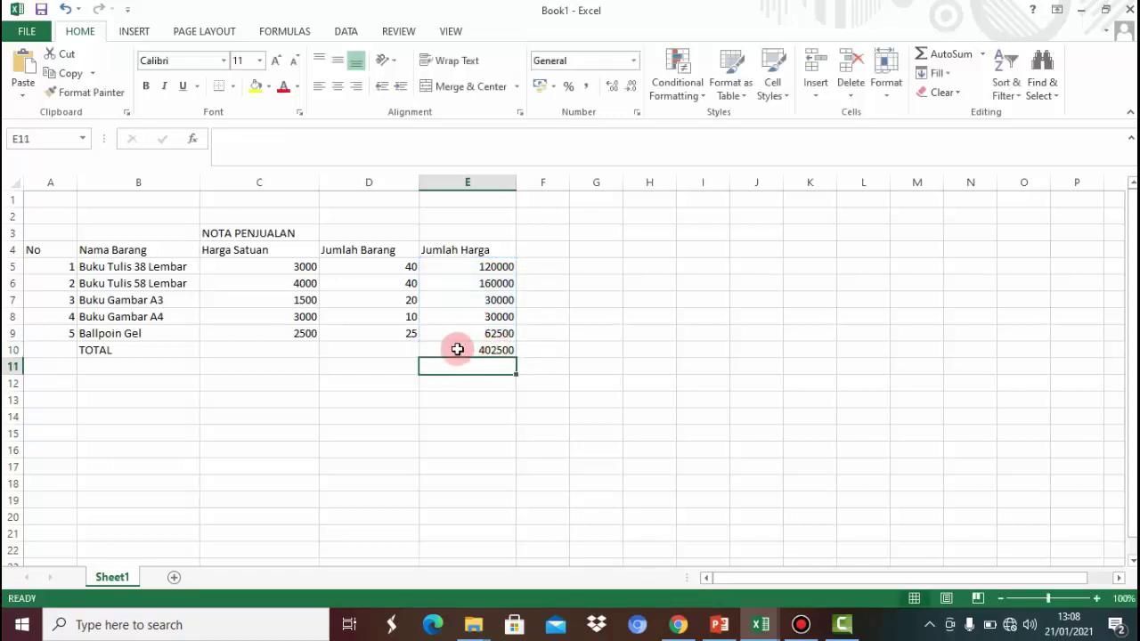
left_click(457, 350)
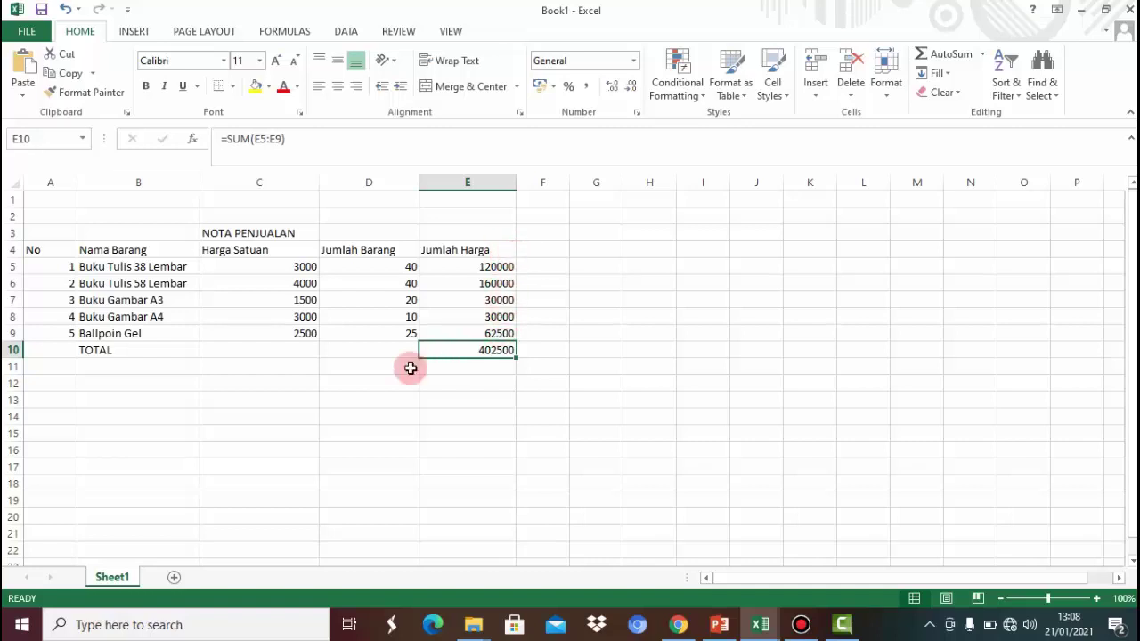
left_click(379, 382)
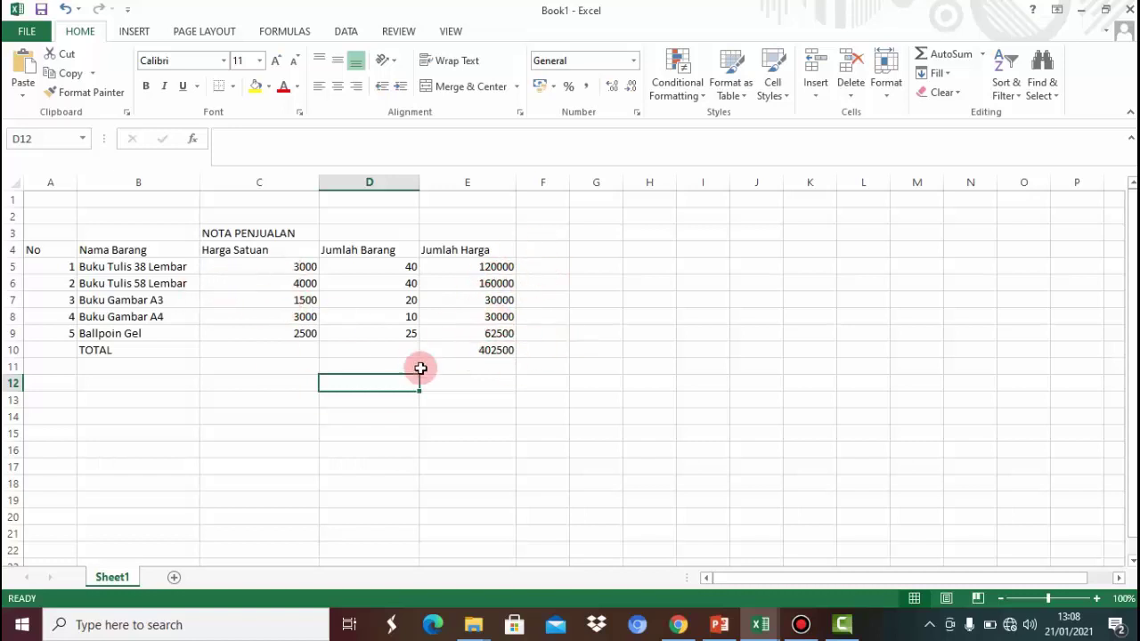
Format the C5:C9 prices as Accounting with the Rp symbol and no decimals.
left_click_drag(243, 267, 271, 333)
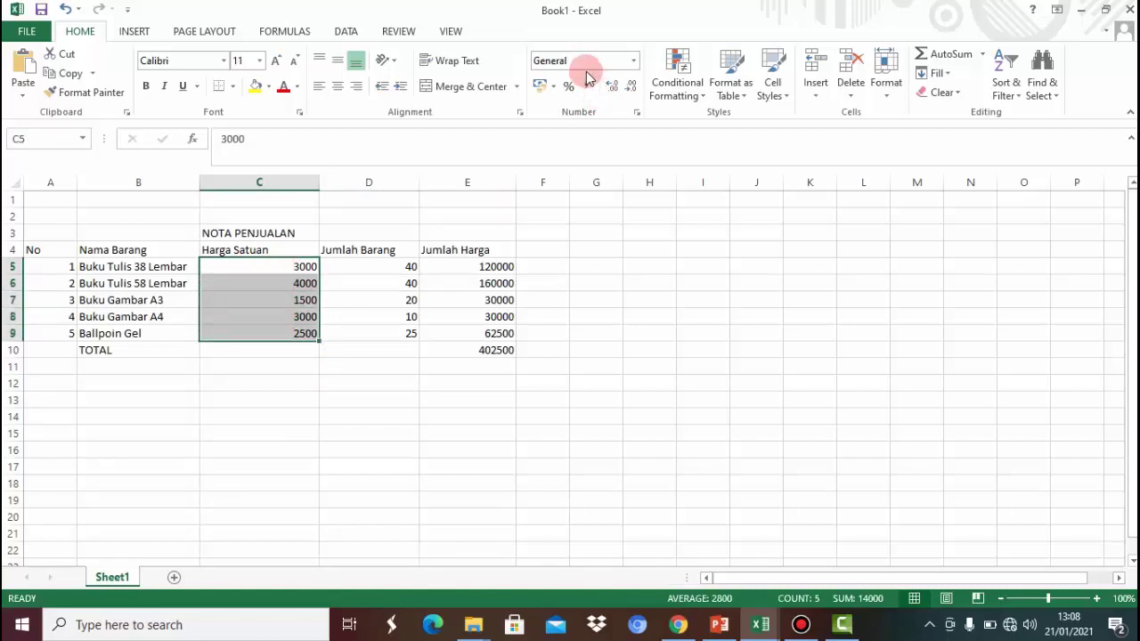
left_click(635, 61)
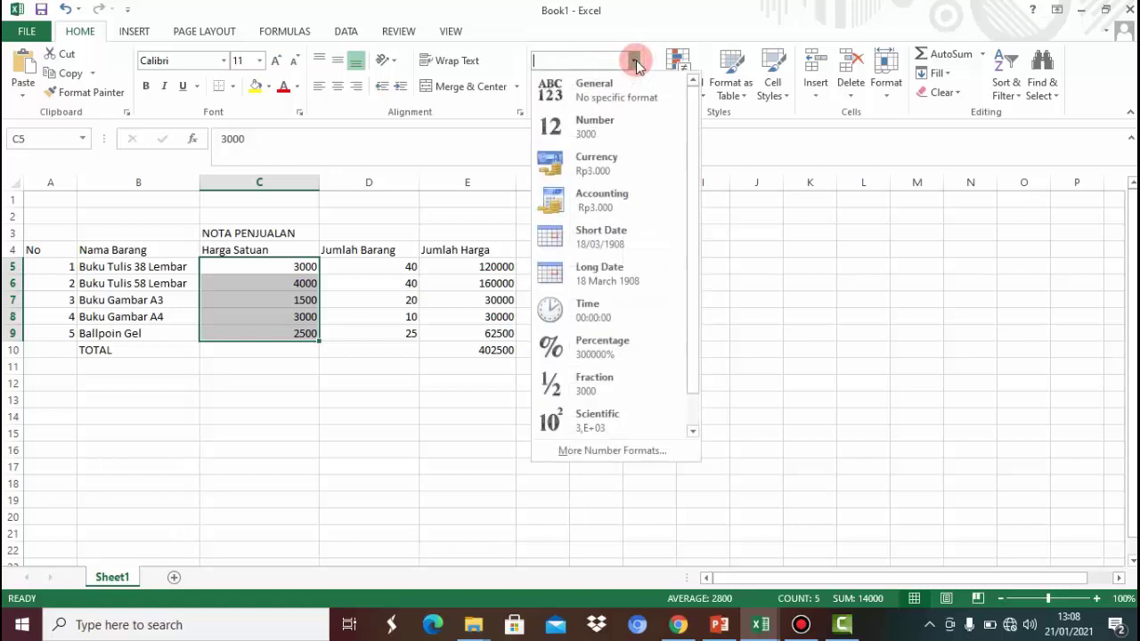
left_click(606, 198)
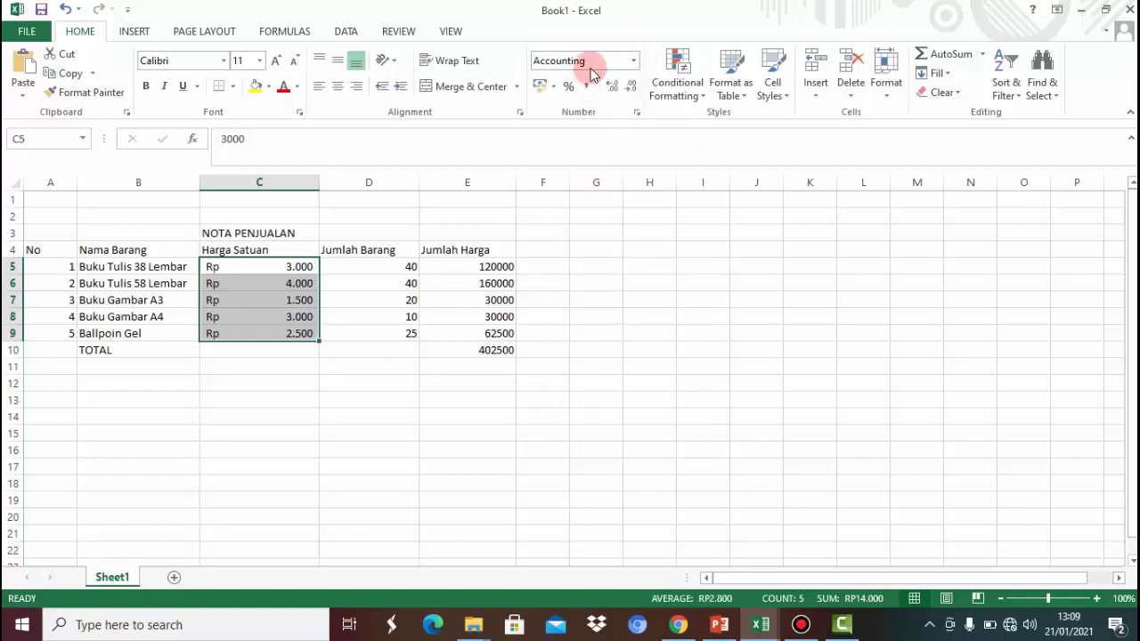
left_click(633, 61)
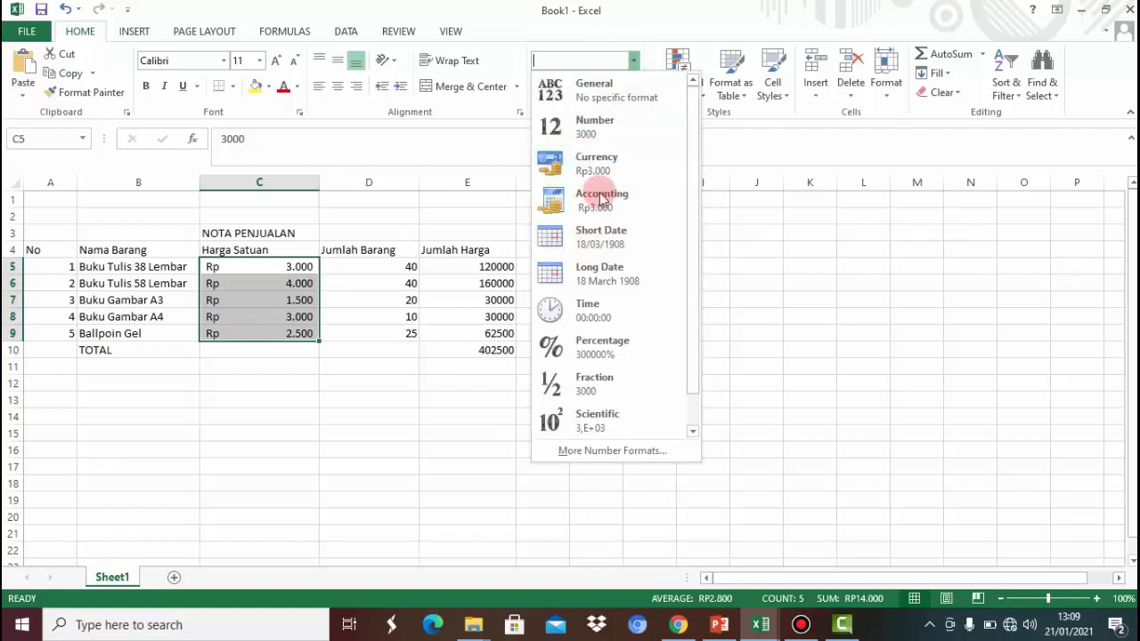
left_click(587, 450)
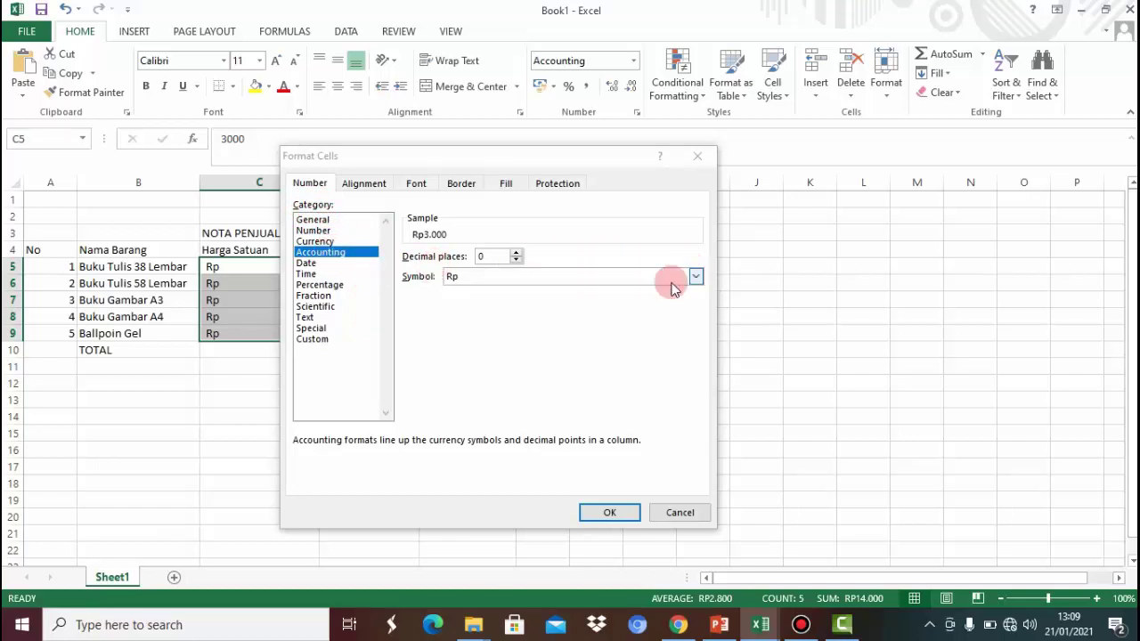
left_click(453, 278)
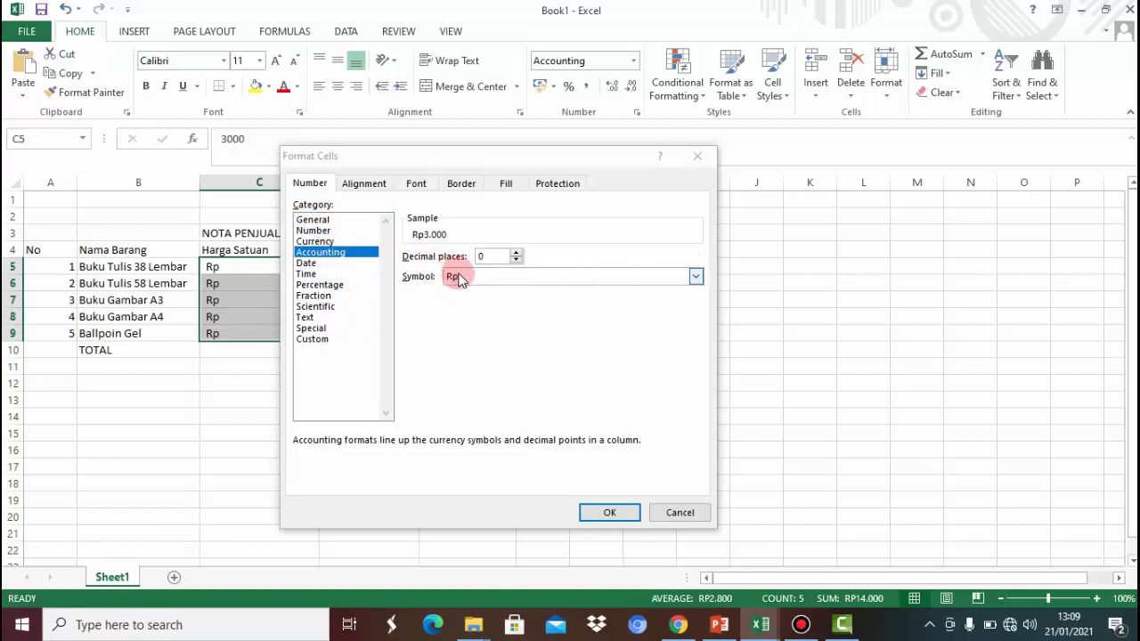
left_click(697, 277)
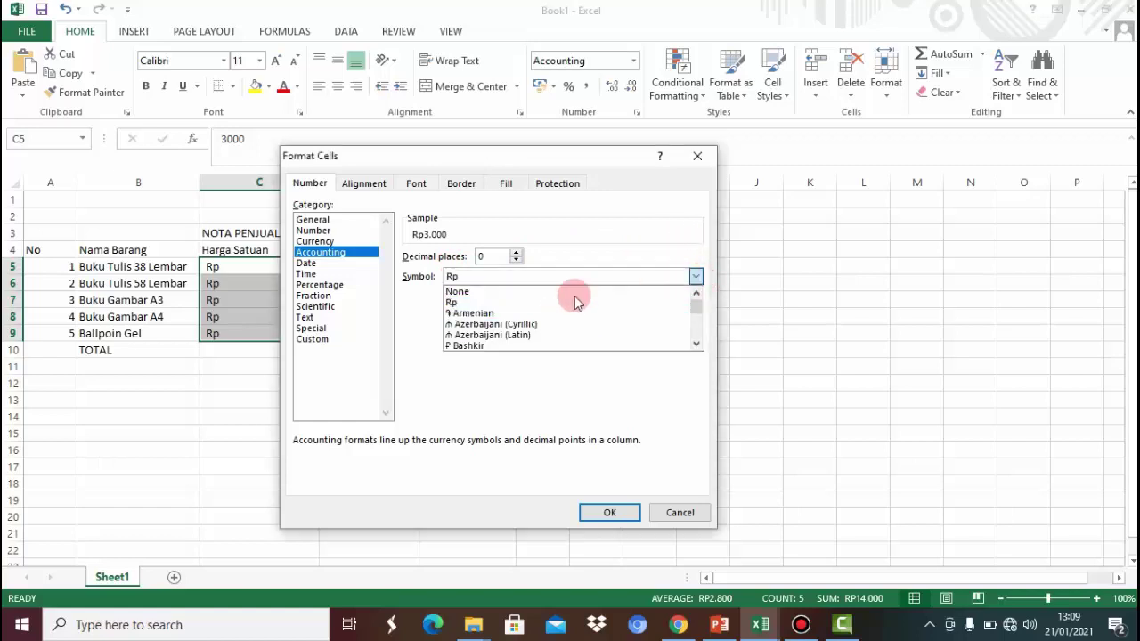
left_click(696, 279)
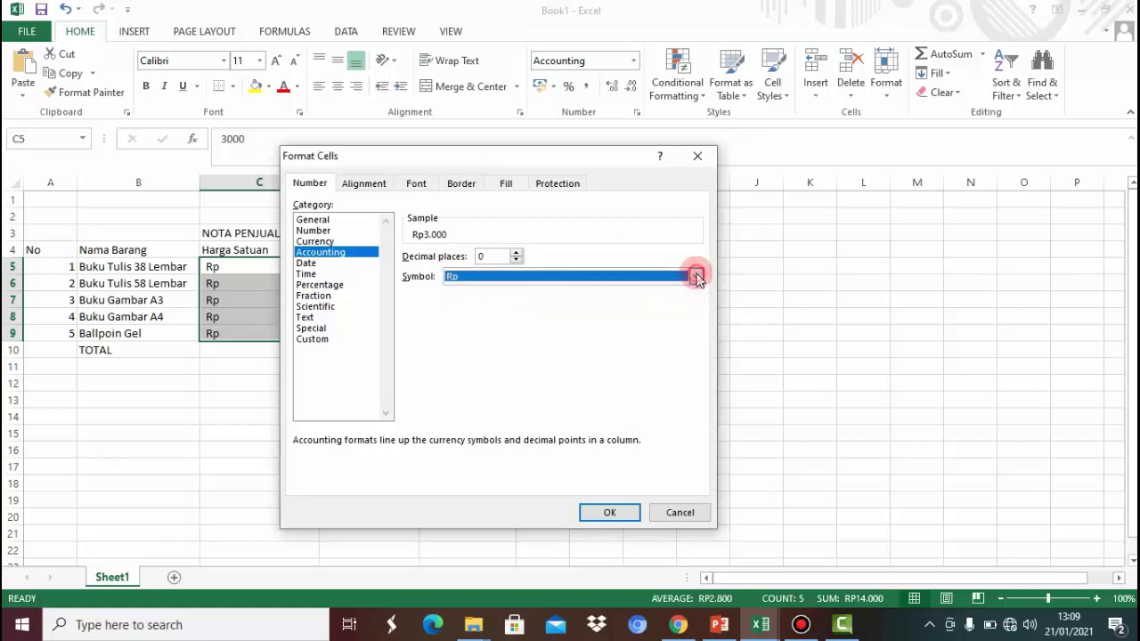
left_click(698, 277)
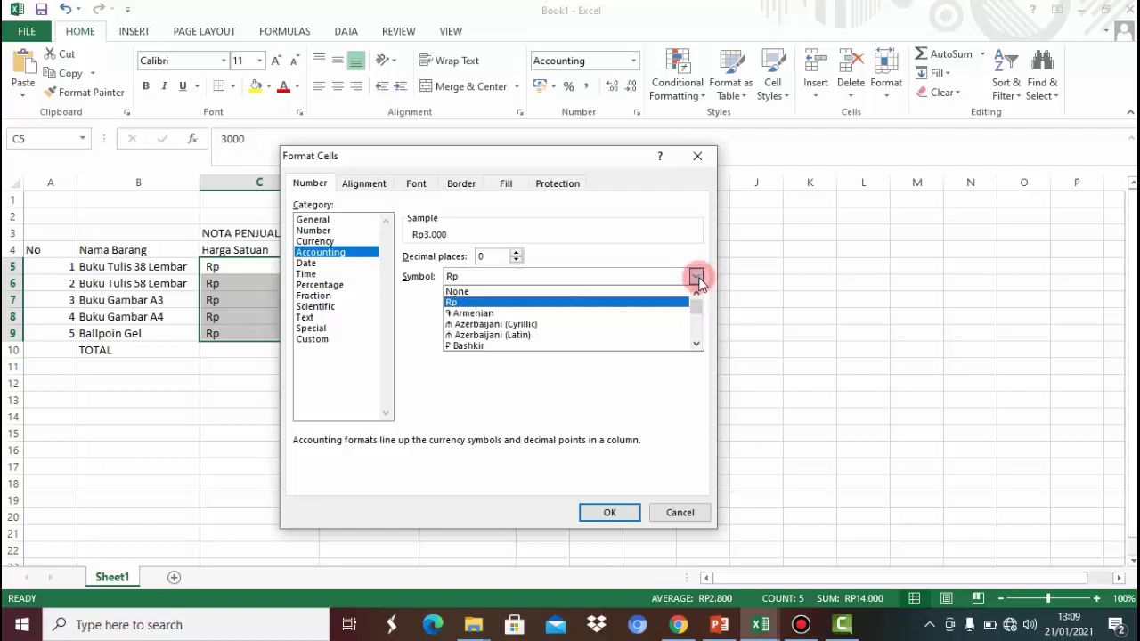
mouse_move(697, 298)
left_mouse_down()
mouse_move(699, 309)
mouse_move(698, 298)
left_mouse_up()
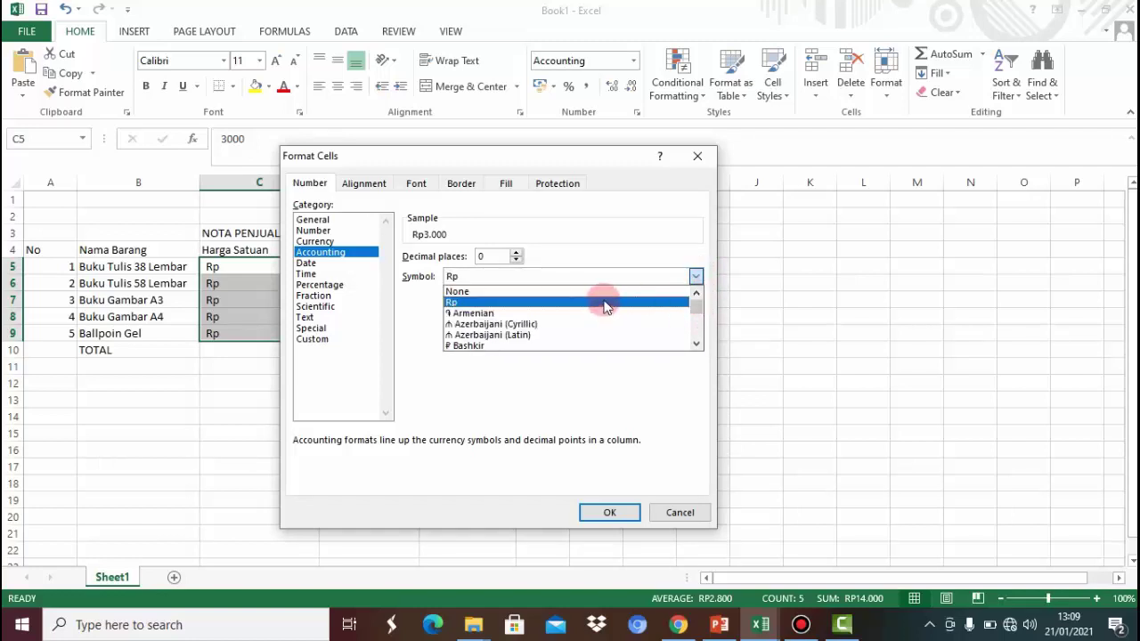
left_click(604, 304)
left_click(608, 512)
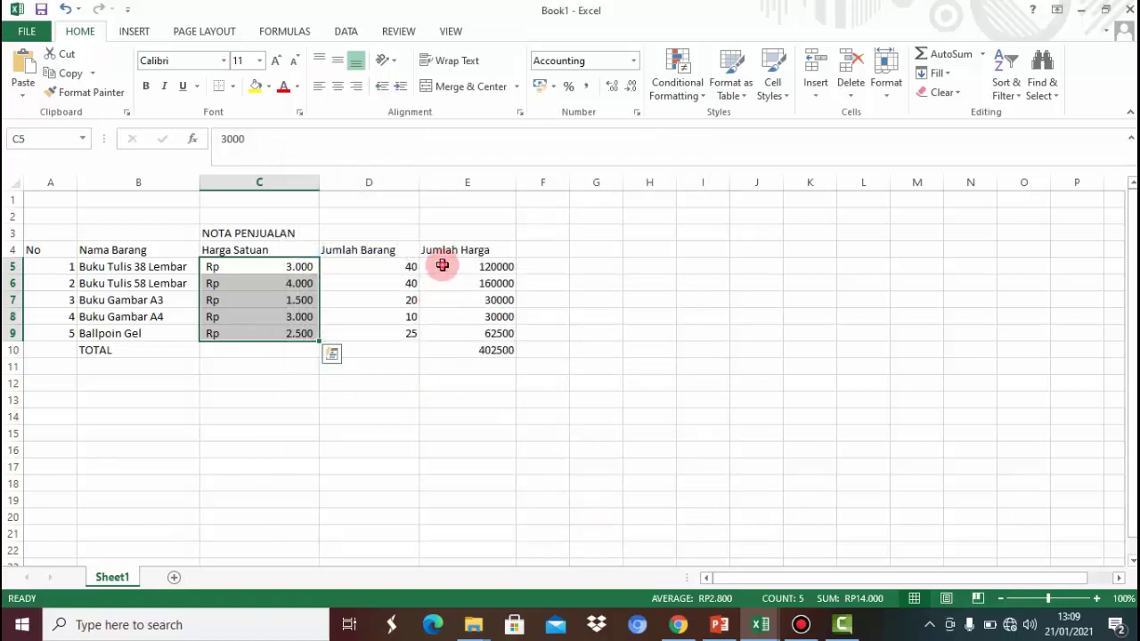
left_click_drag(442, 267, 498, 330)
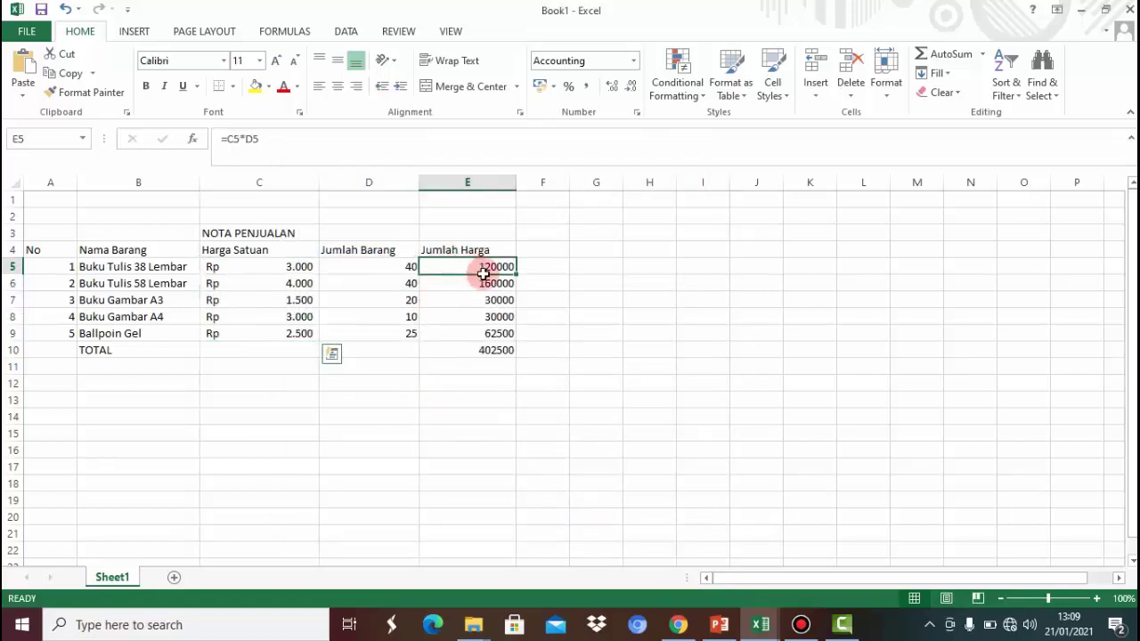
Apply Rp Accounting format with no decimals to the Jumlah Harga amounts E5:E9.
left_click(636, 60)
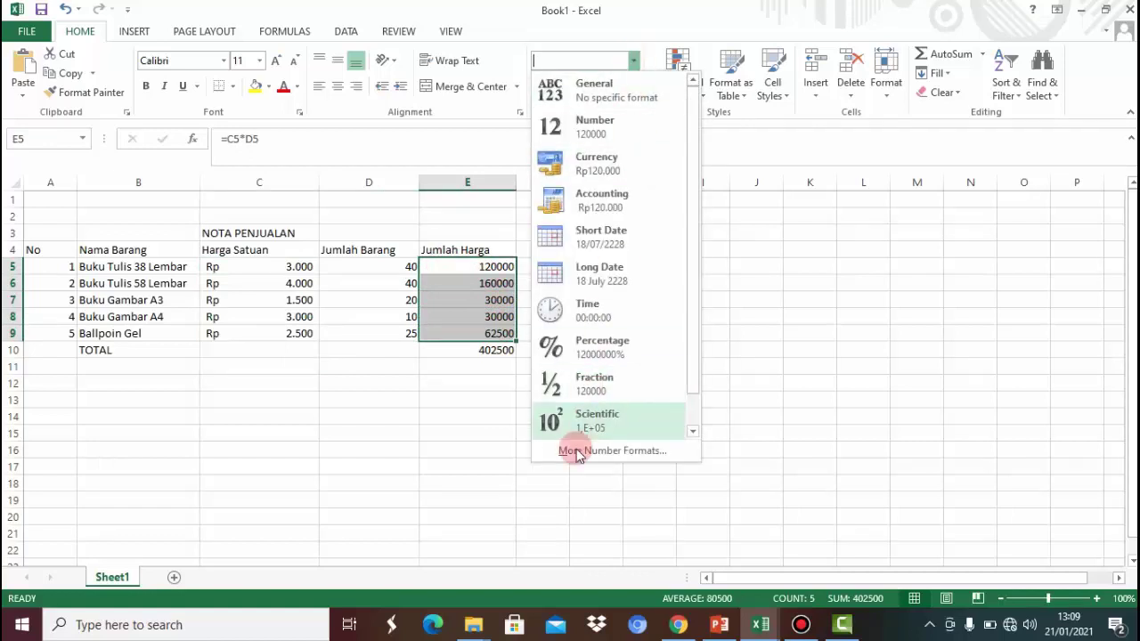
left_click(648, 451)
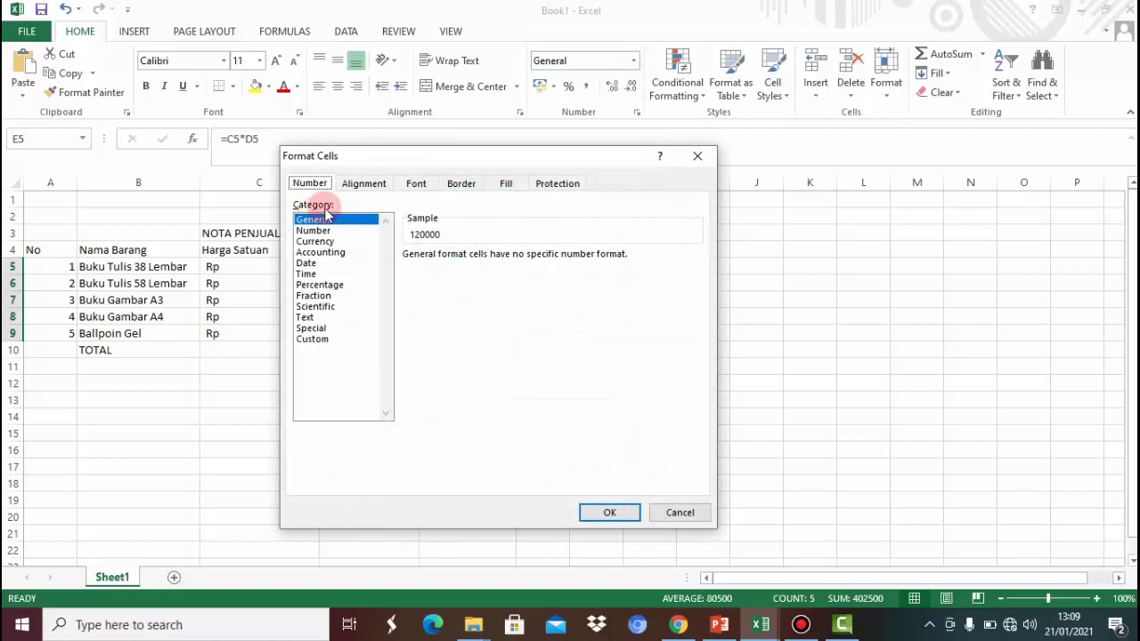
left_click(334, 254)
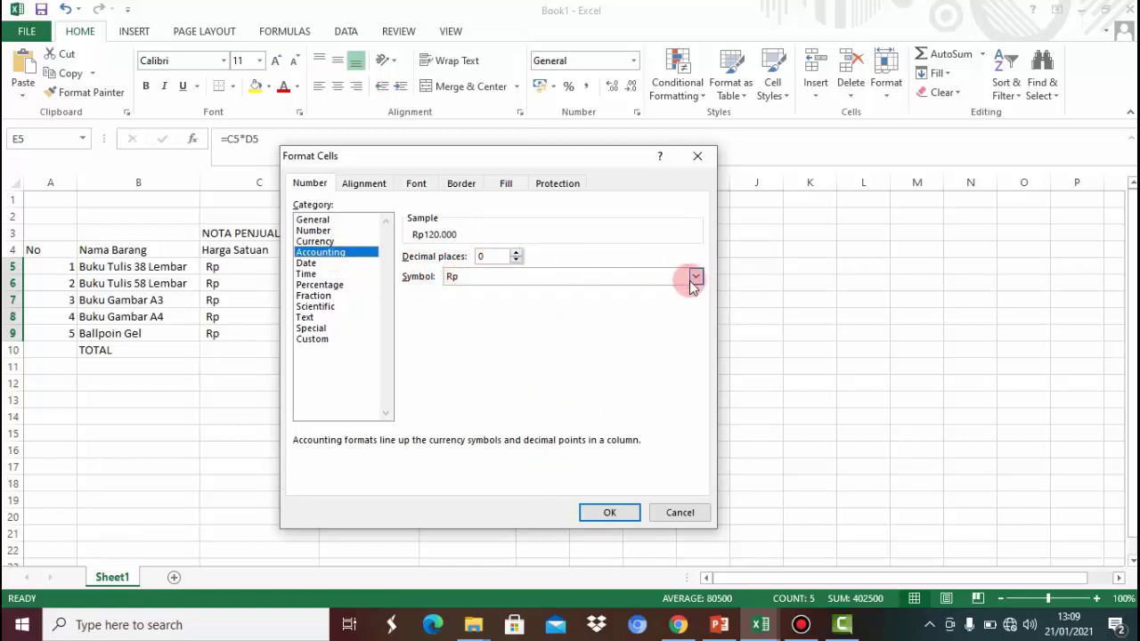
left_click(613, 513)
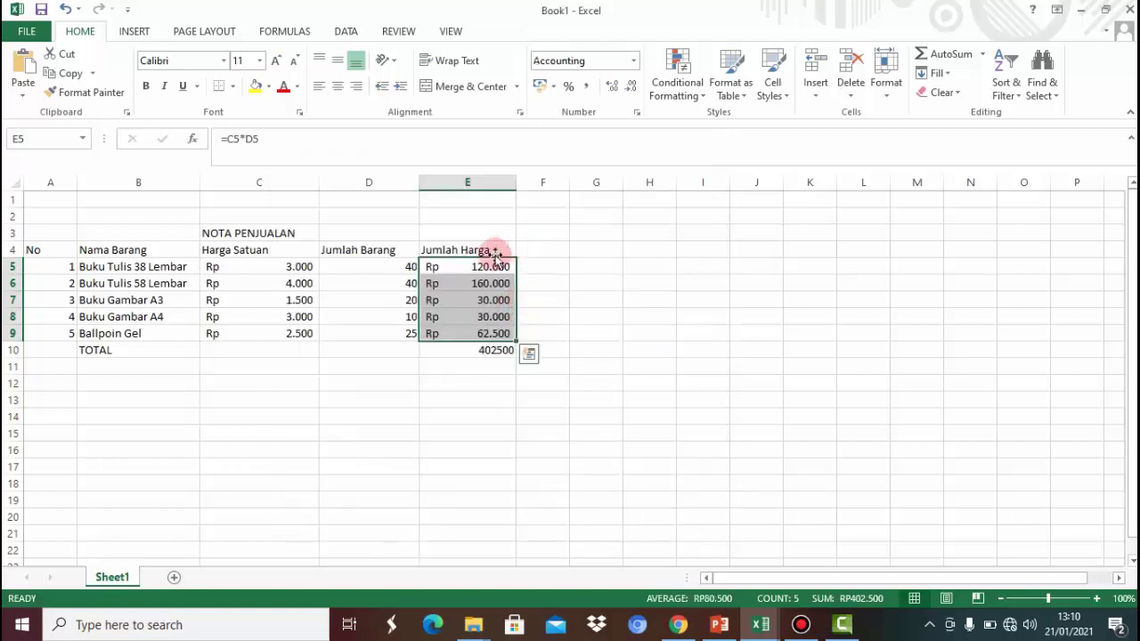
Apply Rupiah Accounting format to the E10 total, showing Rp 402.500.
left_click(544, 294)
left_click(461, 351)
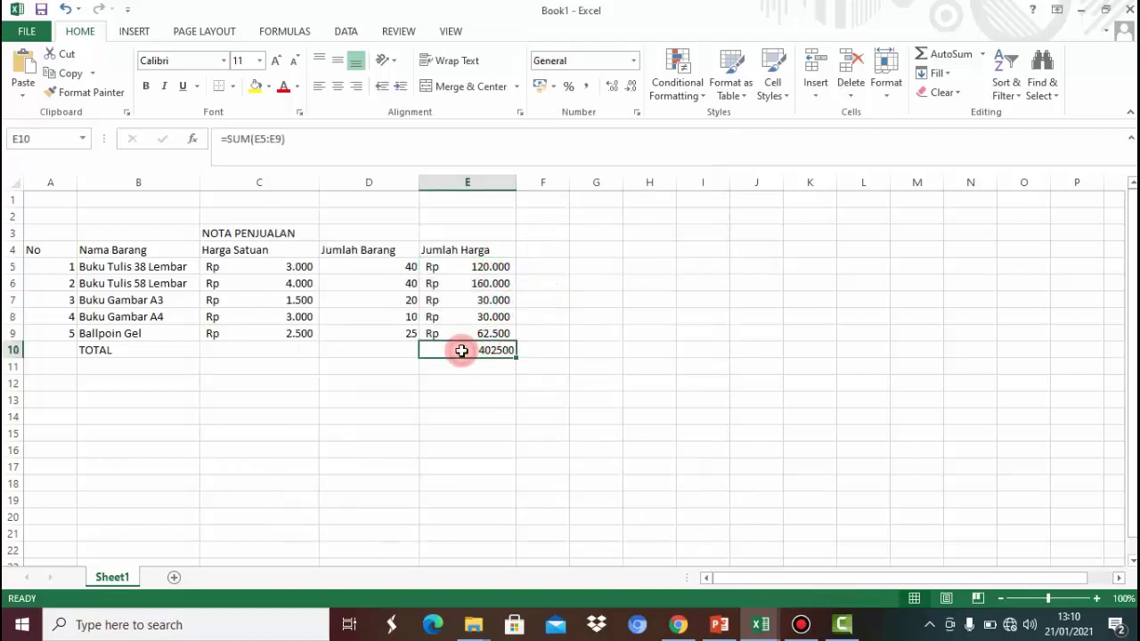
left_click(633, 60)
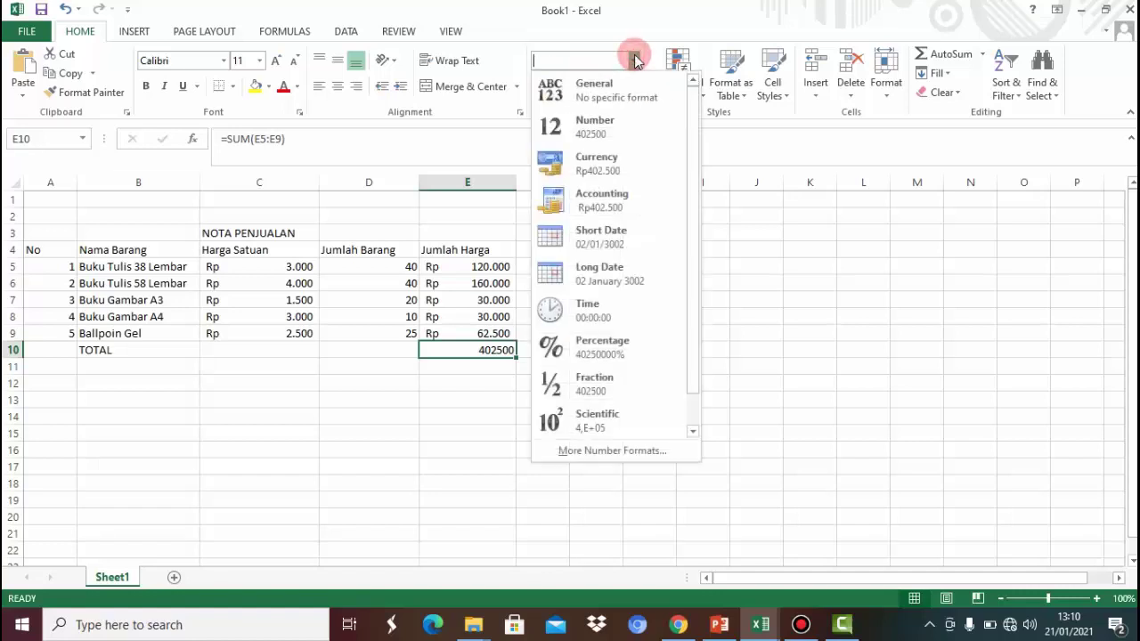
left_click(621, 199)
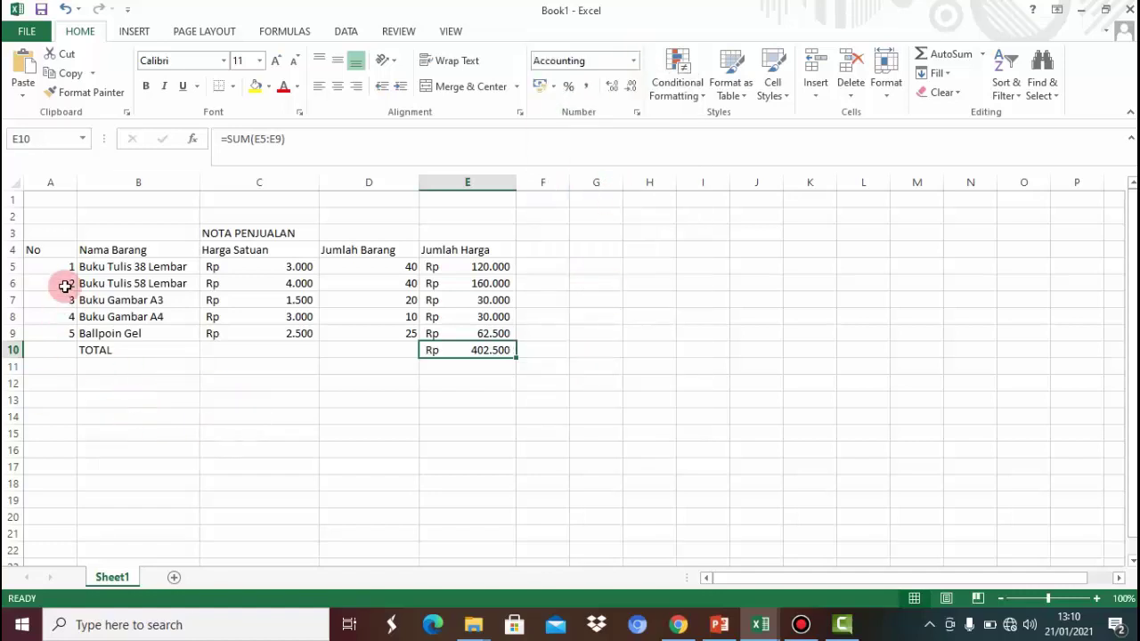
Apply All Borders to every cell of the table A4:E10.
mouse_move(45, 253)
left_mouse_down()
mouse_move(444, 326)
mouse_move(462, 347)
left_mouse_up()
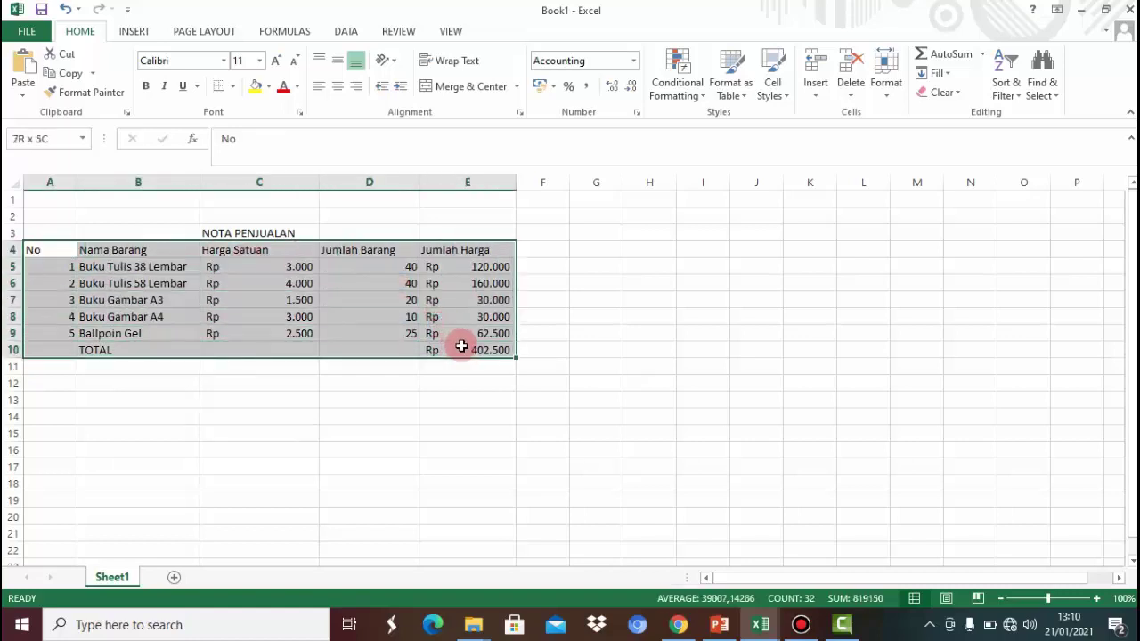
left_click(233, 89)
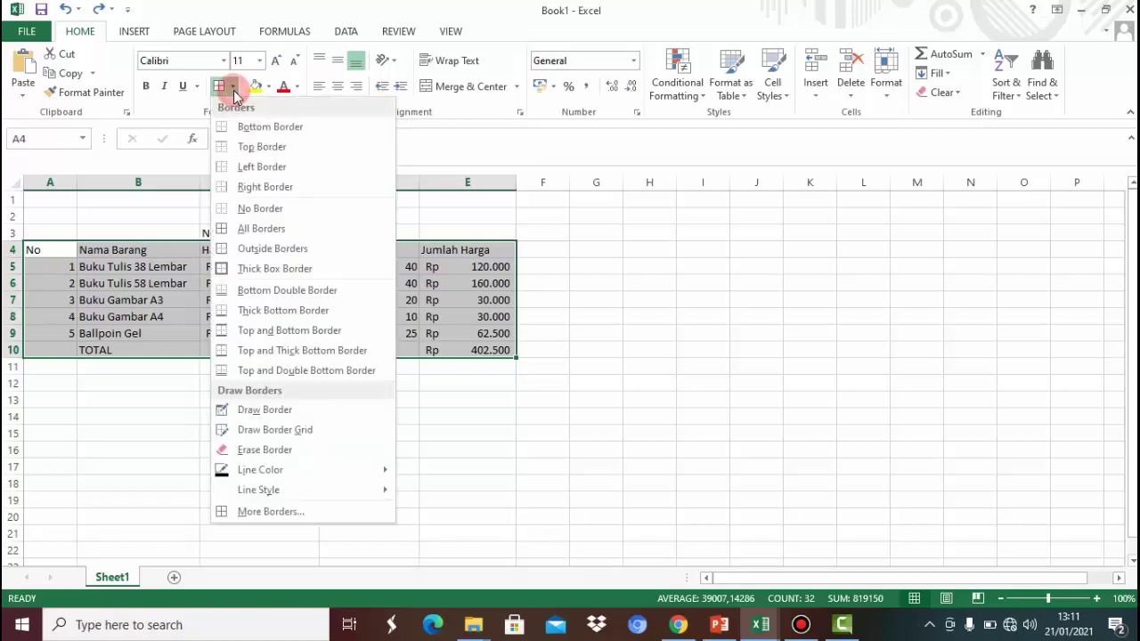
left_click(289, 234)
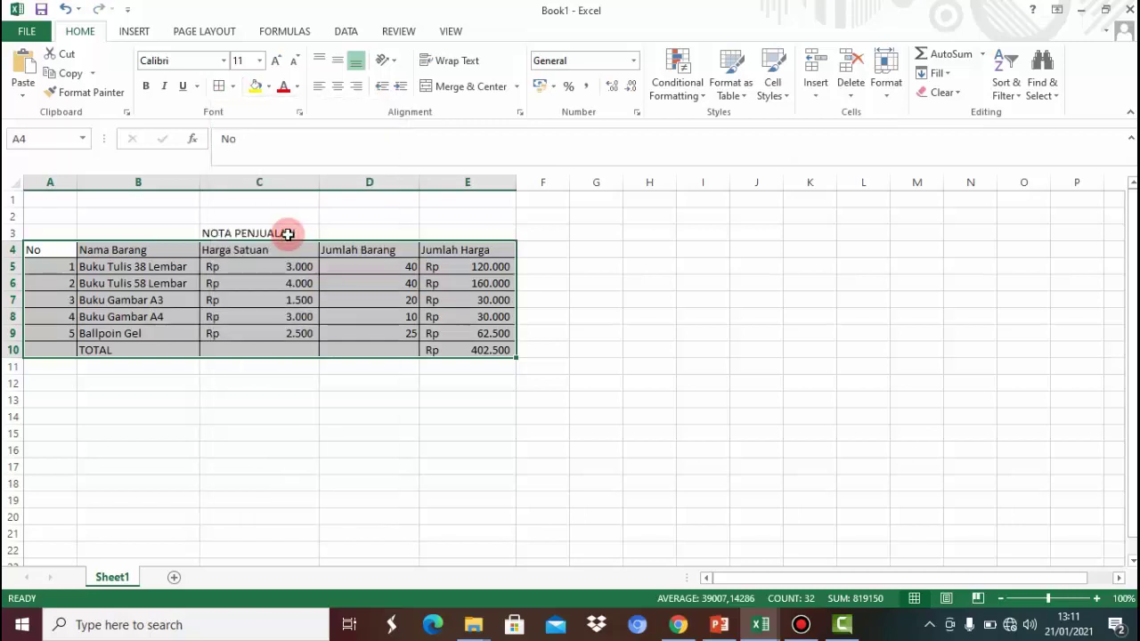
left_click(552, 310)
left_click(596, 265)
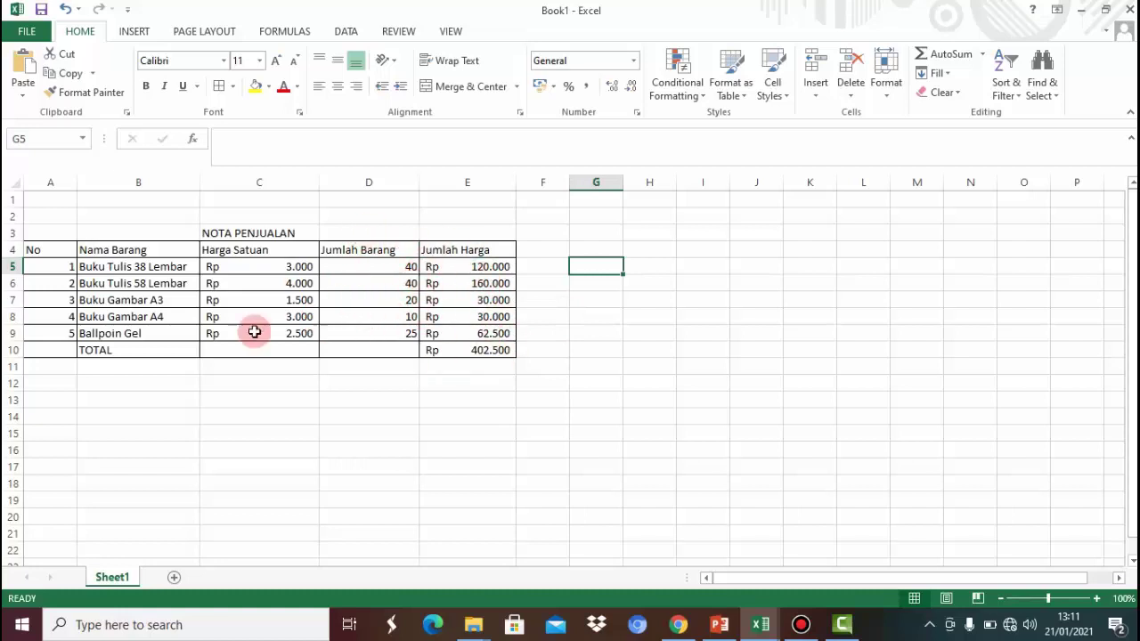
Fill the header row A4:E4 blue and the item rows A5:E9 orange.
left_click_drag(36, 250, 459, 250)
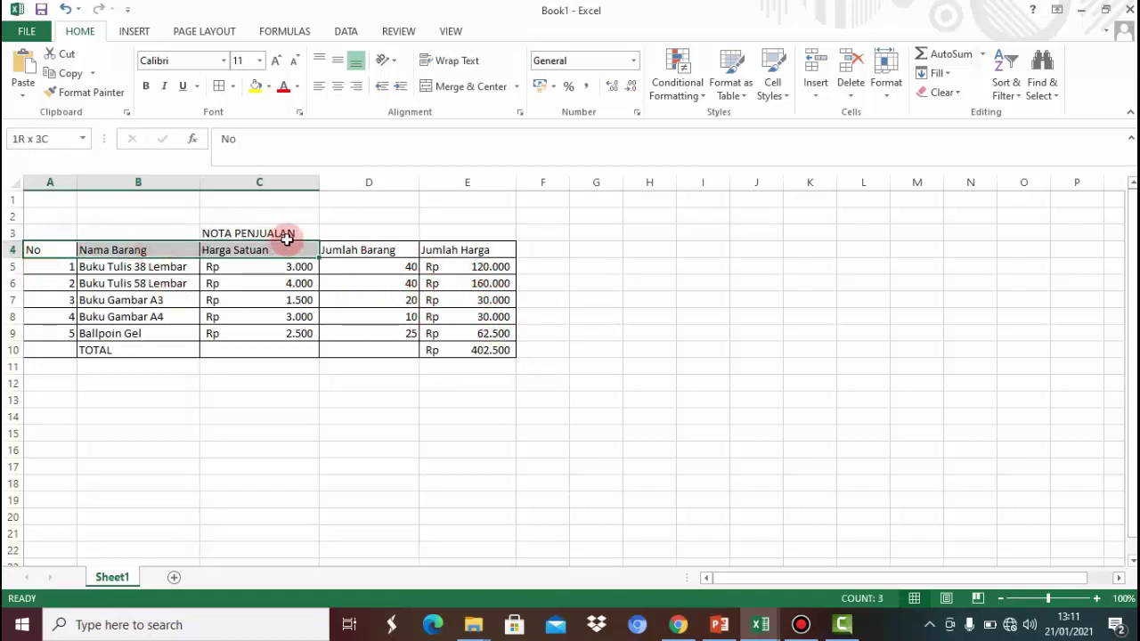
left_click(255, 86)
left_click(268, 85)
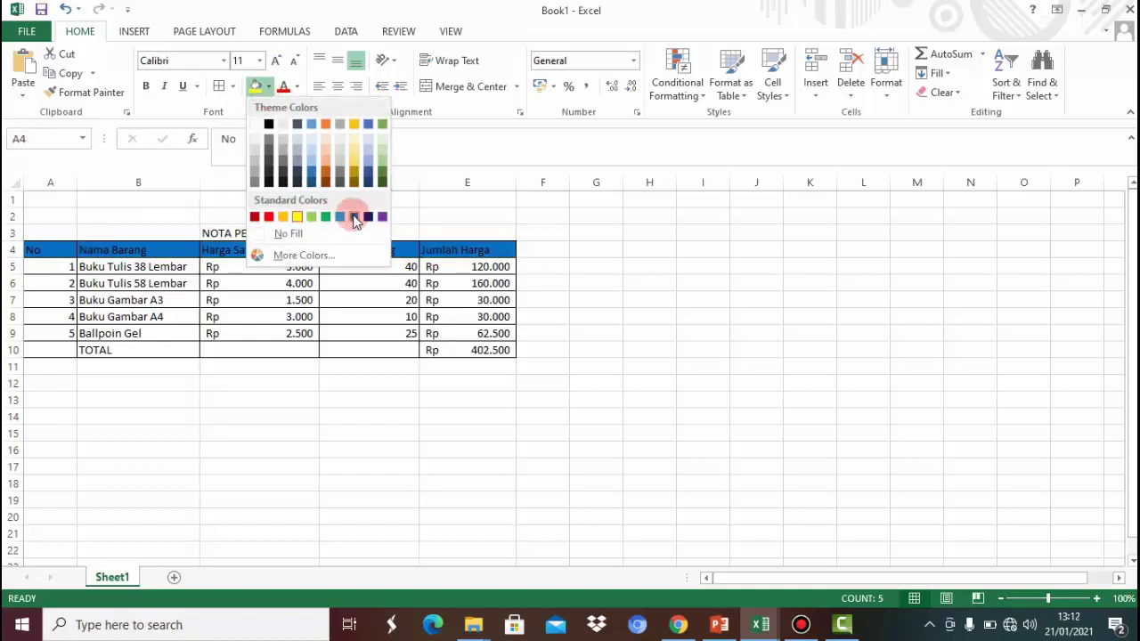
left_click(354, 217)
left_click_drag(53, 267, 463, 333)
left_click(268, 86)
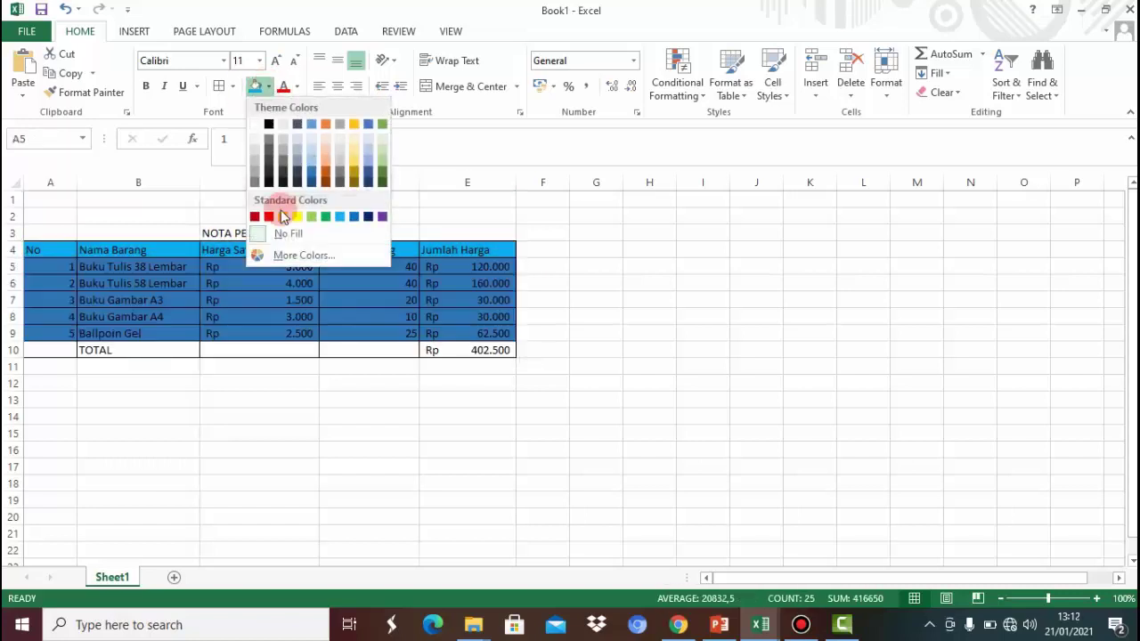
left_click(290, 217)
left_click(77, 282)
Fill the TOTAL row A10:D10 orange and E10 yellow, then bold the C3 title.
left_click_drag(75, 282, 410, 350)
left_click(255, 85)
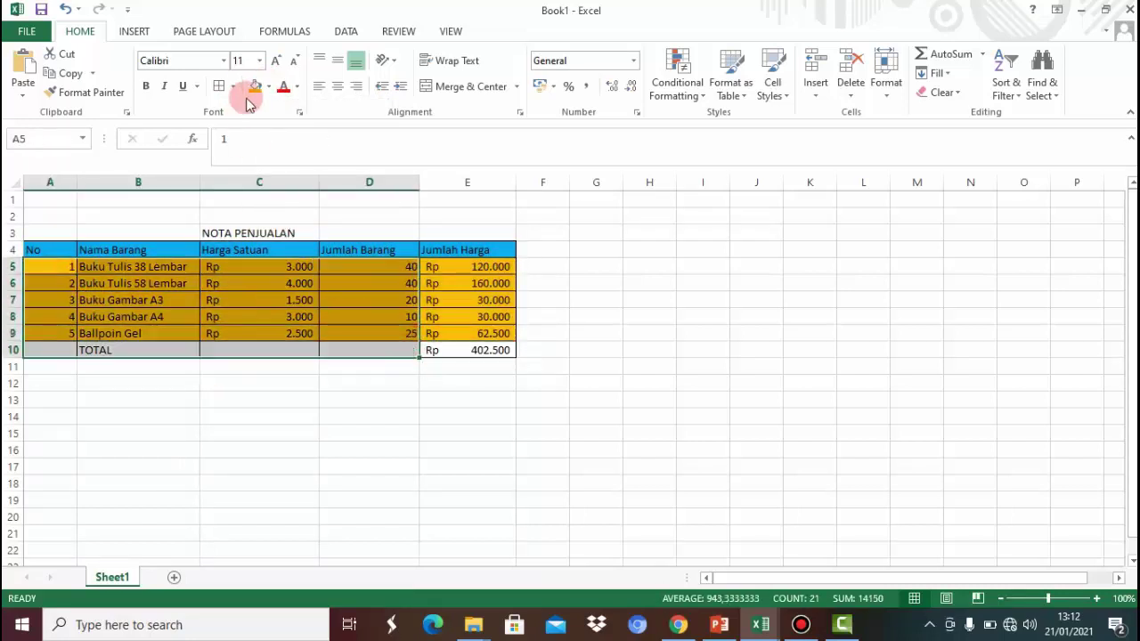
left_click_drag(77, 181, 54, 182)
left_click(268, 85)
left_click(268, 86)
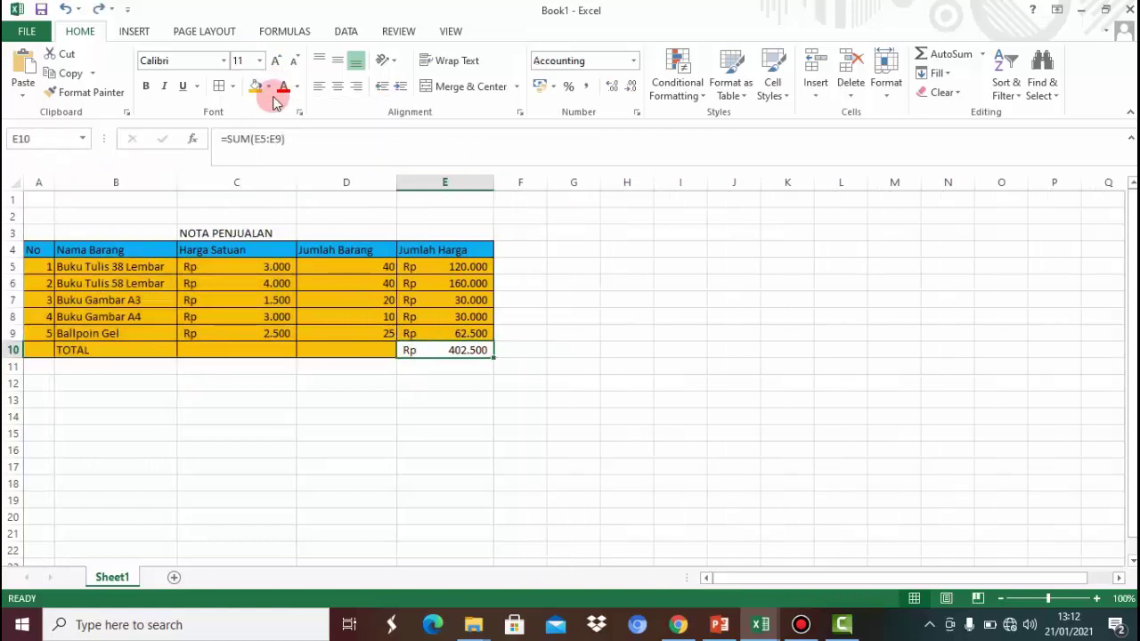
left_click(268, 86)
left_click(306, 218)
left_click(570, 382)
left_click(250, 231)
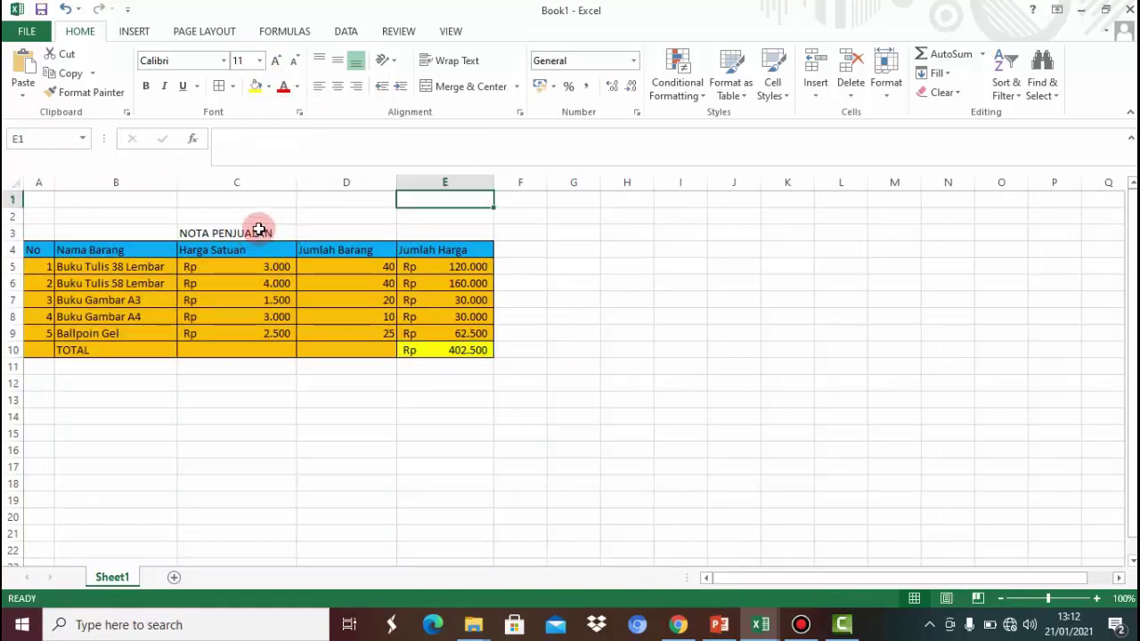
left_click(147, 85)
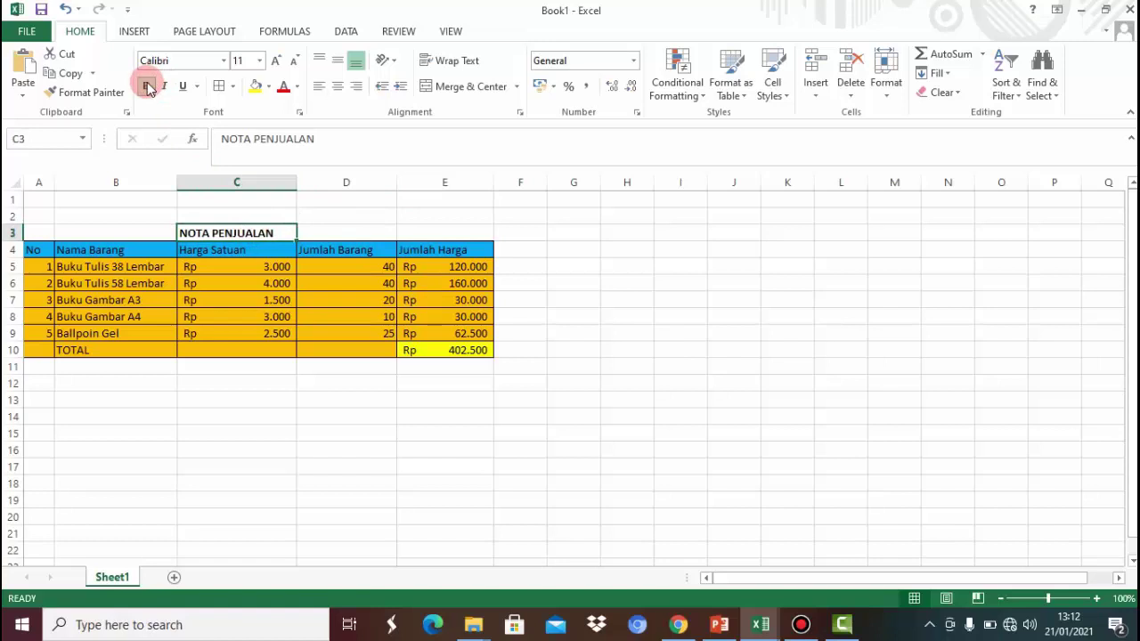
Set the NOTA PENJUALAN title in C3 to font size 12.
left_click(268, 62)
left_click(259, 60)
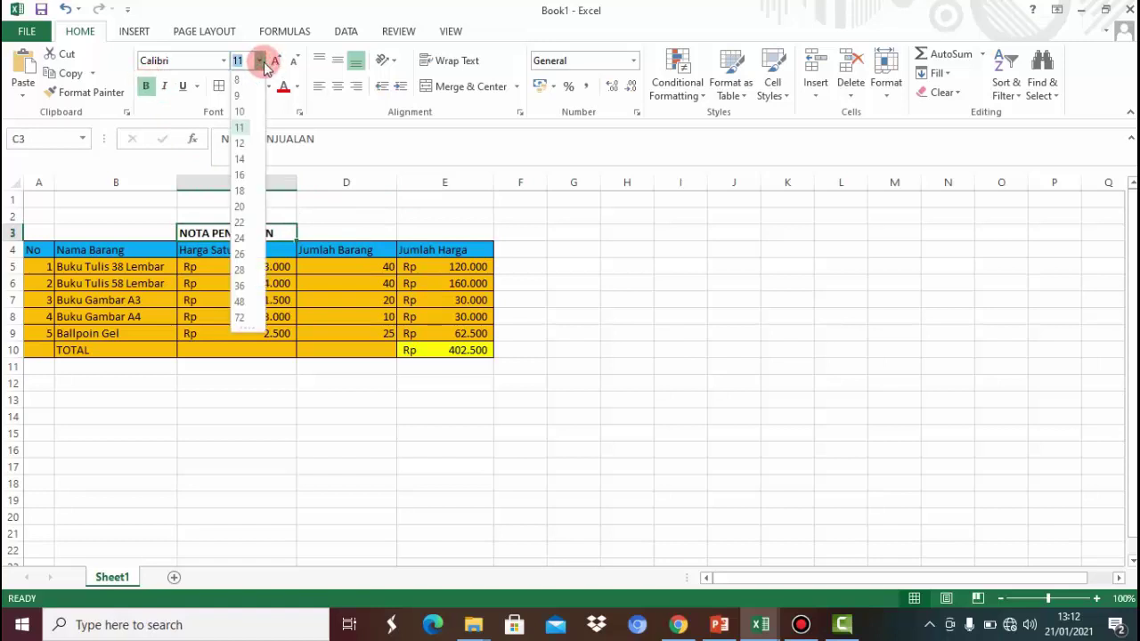
left_click(243, 143)
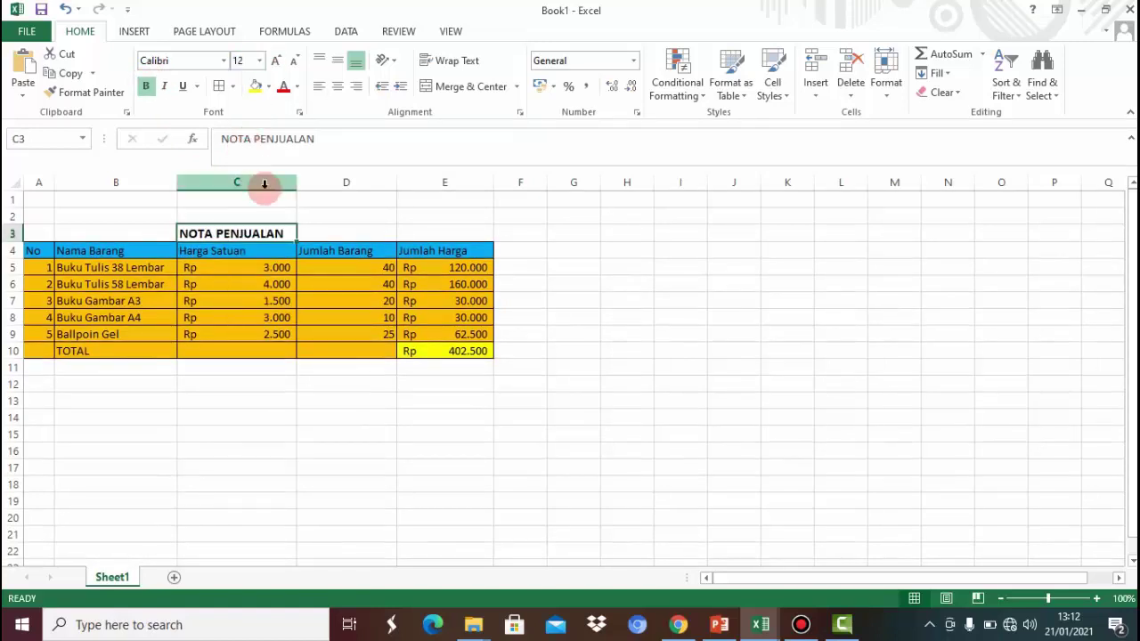
left_click(302, 399)
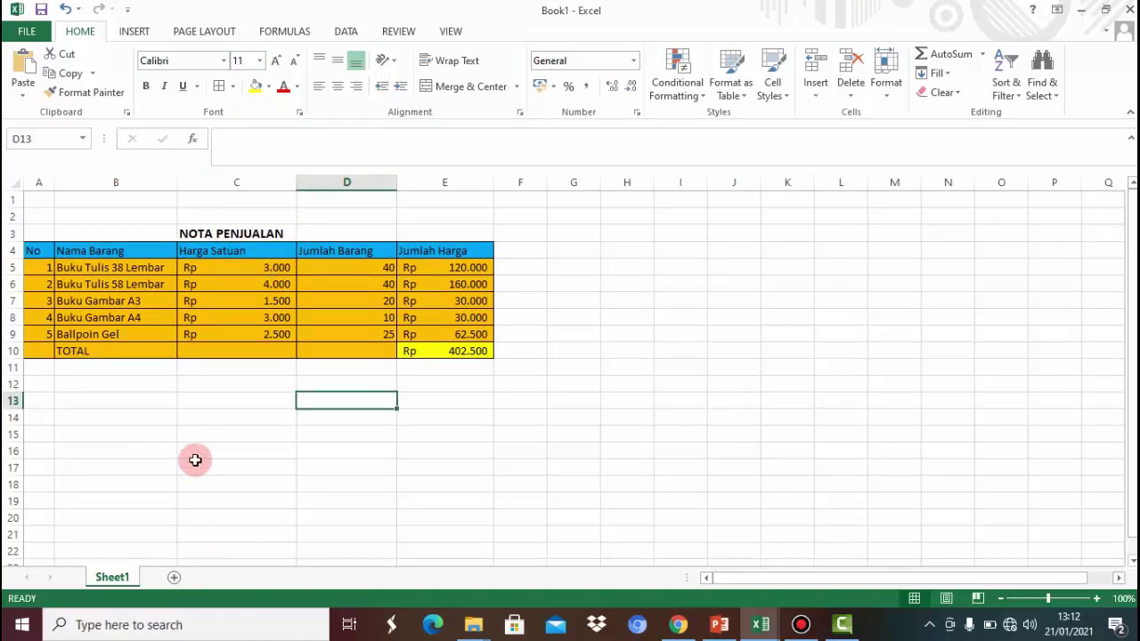
Rename the Sheet1 tab to NOTA PENJUALAN and verify the E5 and TOTAL formulas.
double_click(114, 577)
type("NOTA PENJUALAN")
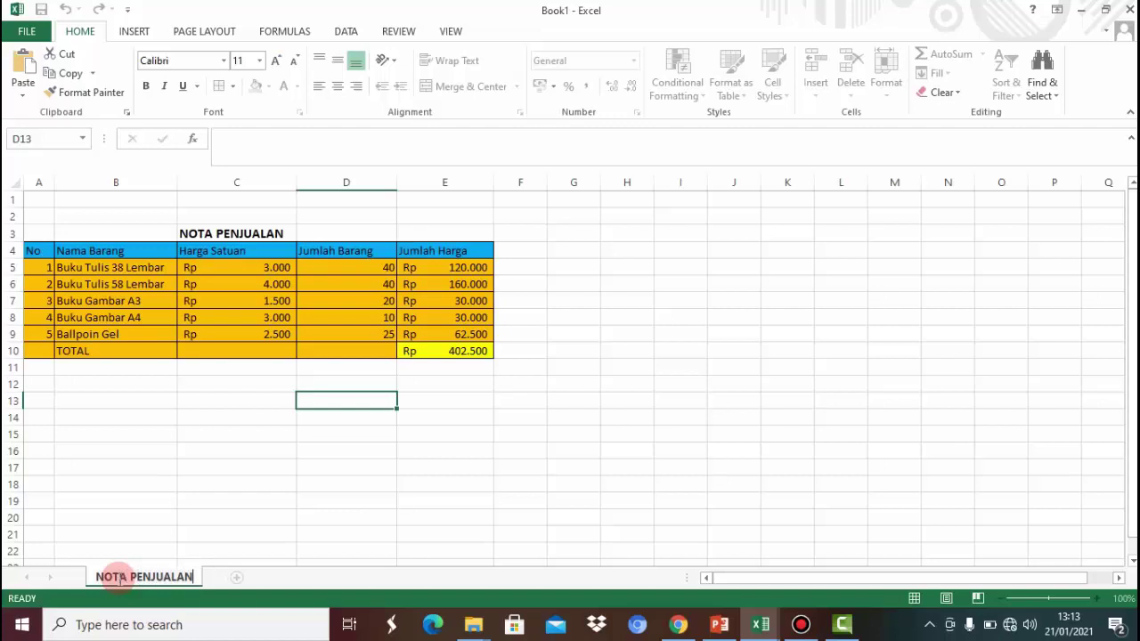
key("Return")
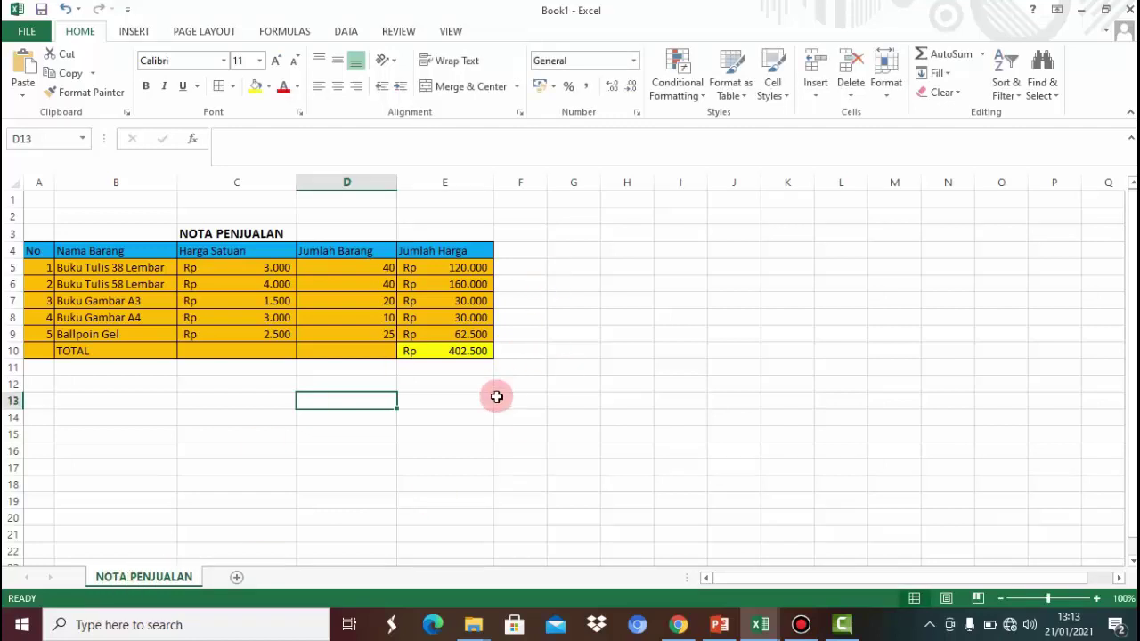
left_click(471, 270)
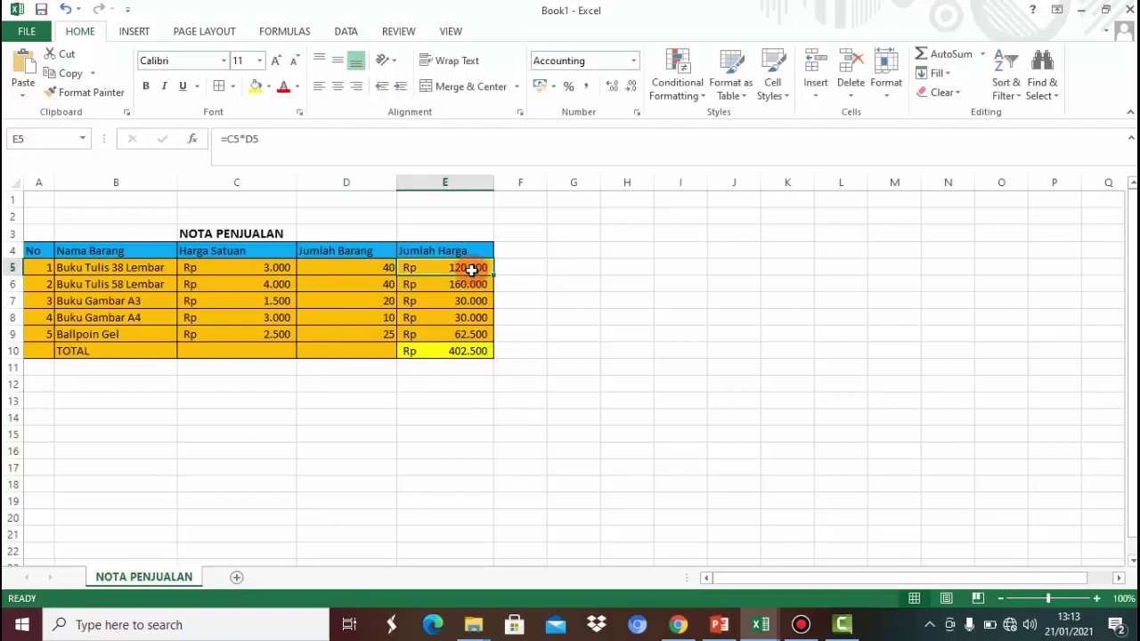
left_click(448, 348)
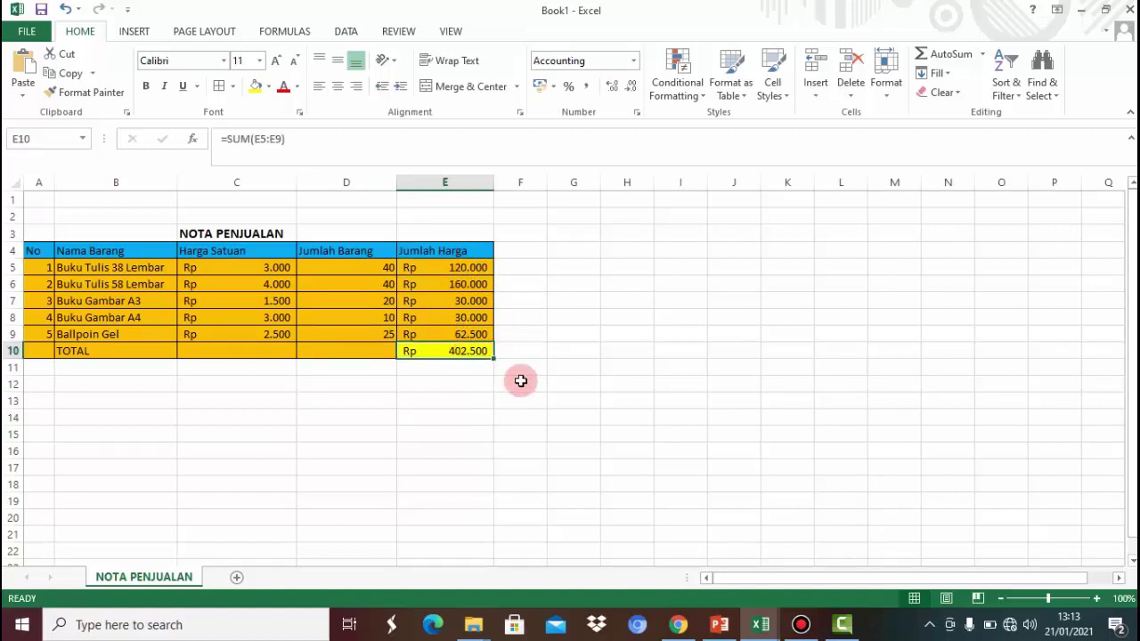
left_click(522, 384)
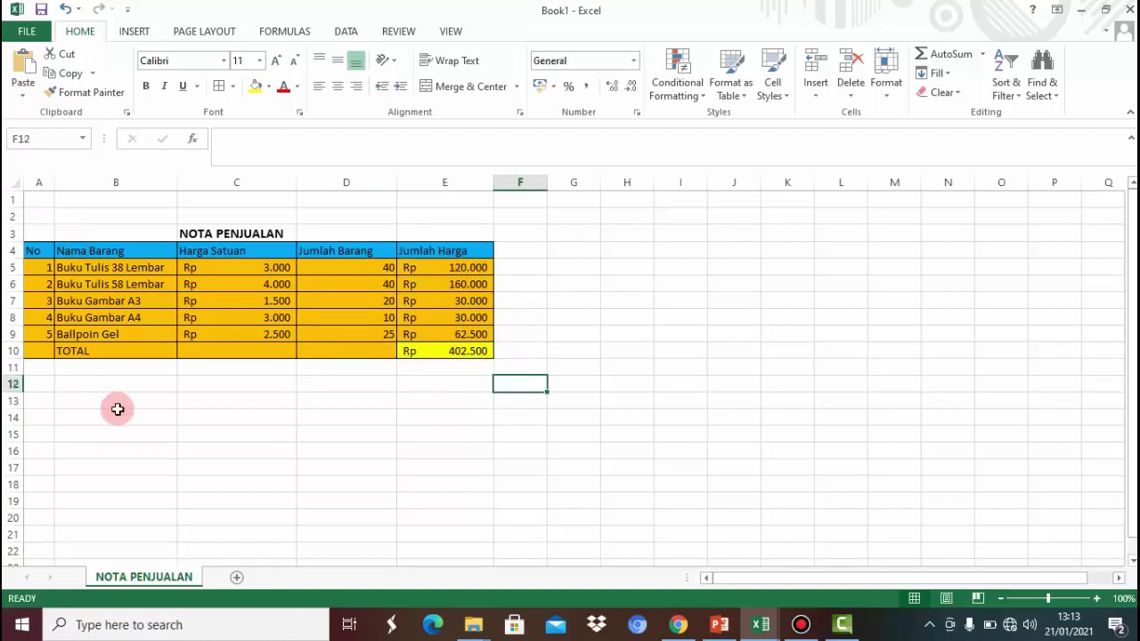
Save the workbook to Documents as an .xlsx named LATIHAN RUMUS plus the author's name and class.
left_click(25, 31)
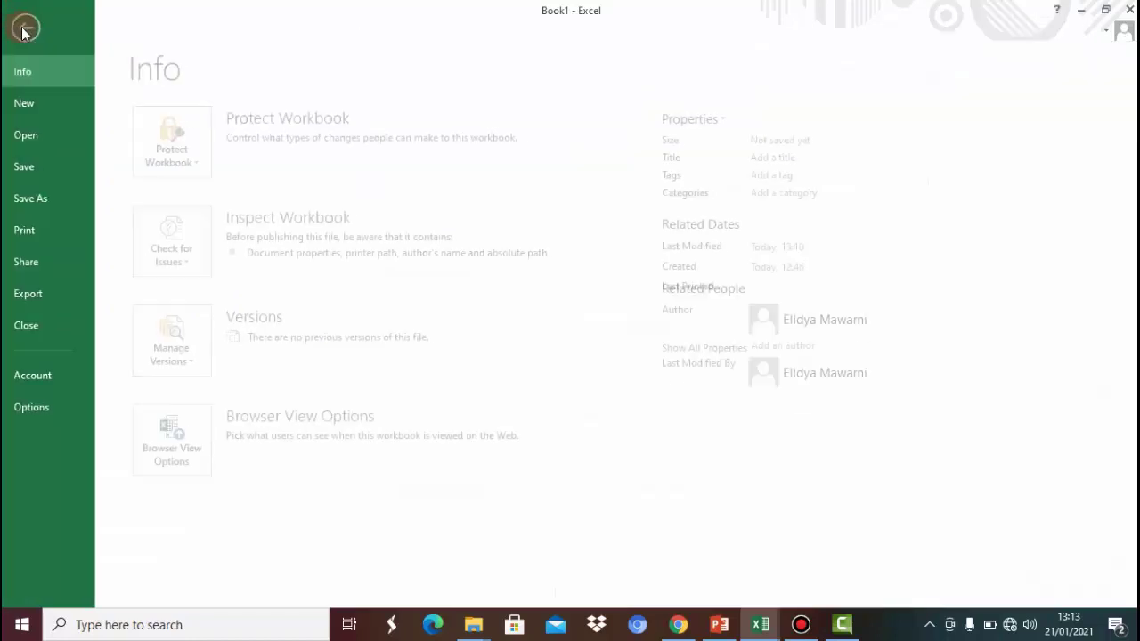
left_click(39, 194)
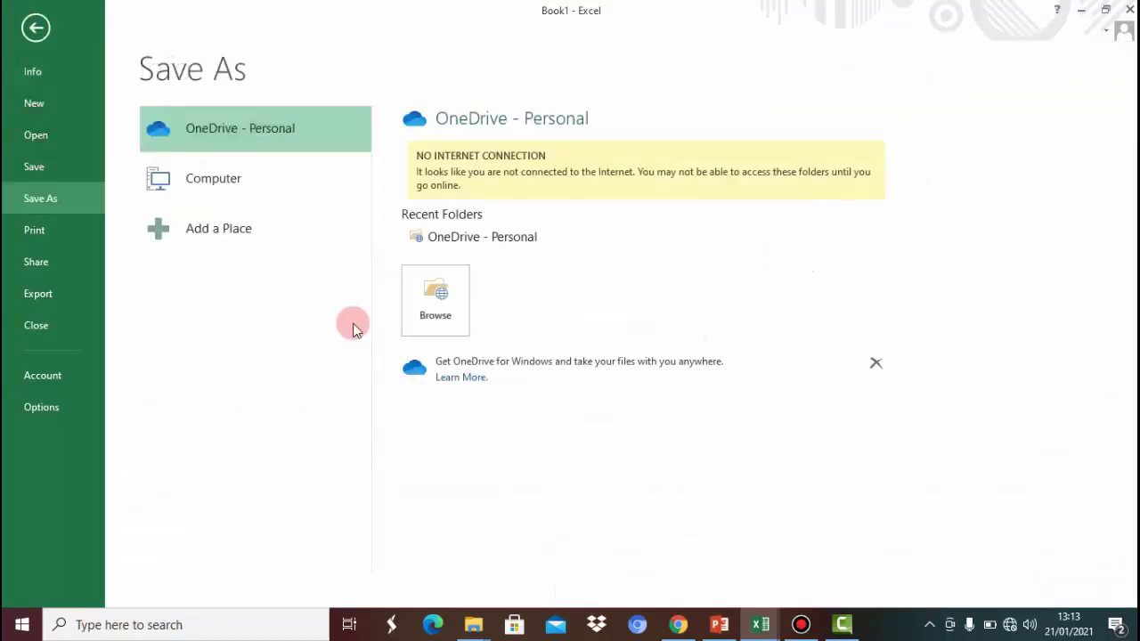
left_click(241, 197)
left_click(436, 450)
type("LATIHAN RUMUS ELLDYA 5A")
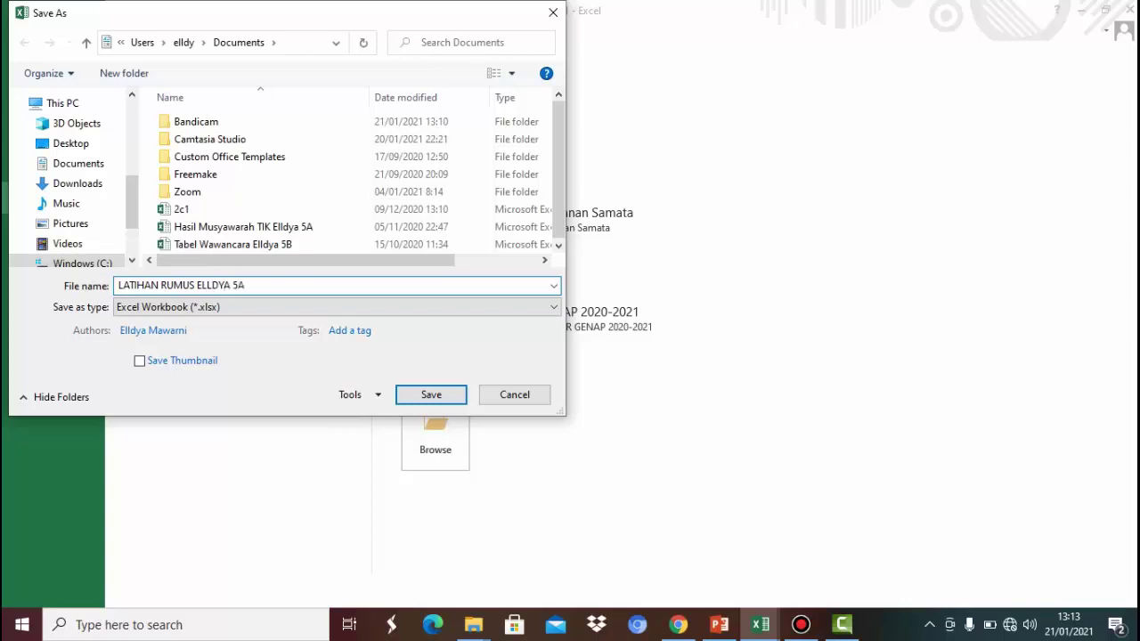
left_click(433, 395)
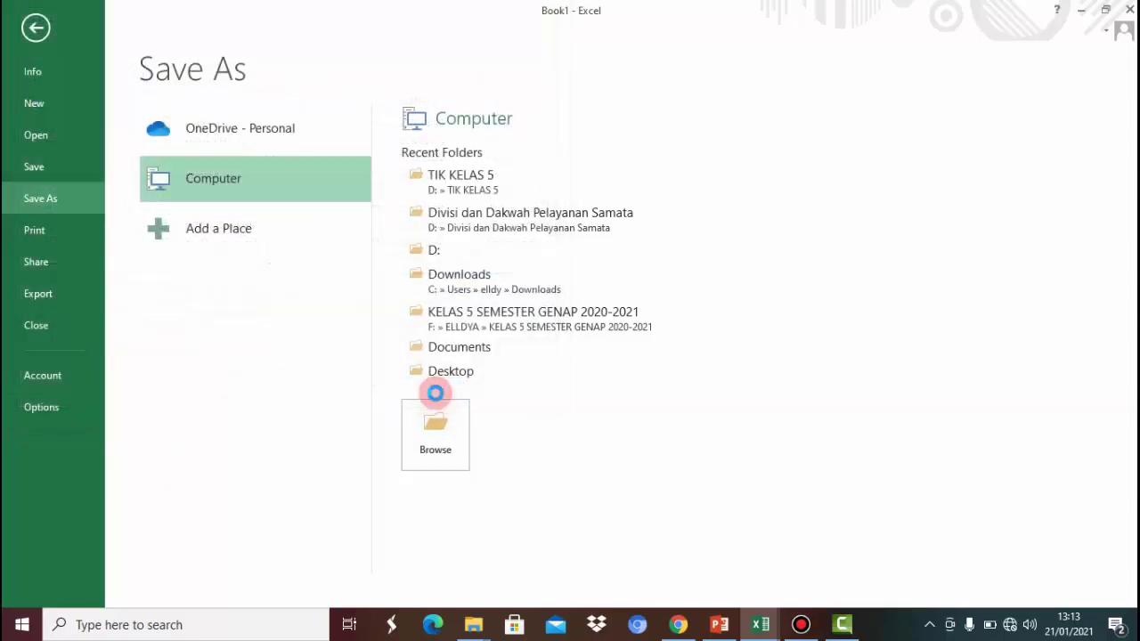